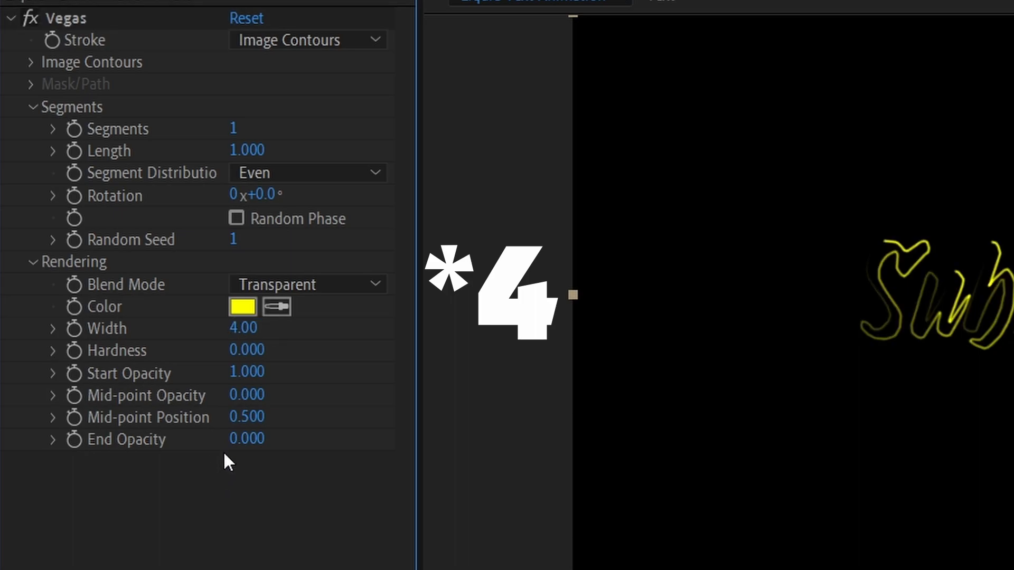
- Set the End Opacity of the Vegas effect on the Text layer to 1
click(253, 445)
text(1)
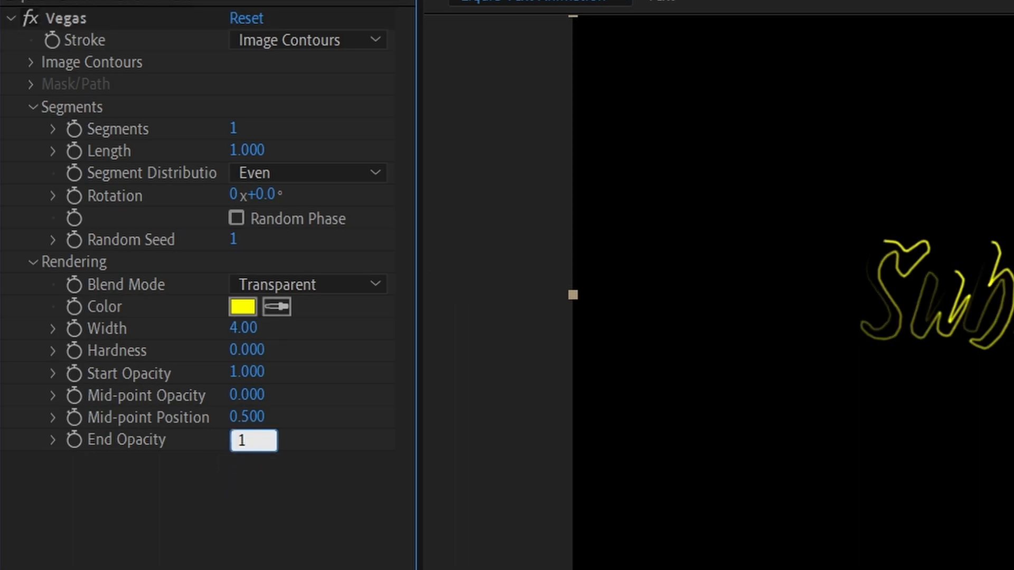
click(226, 495)
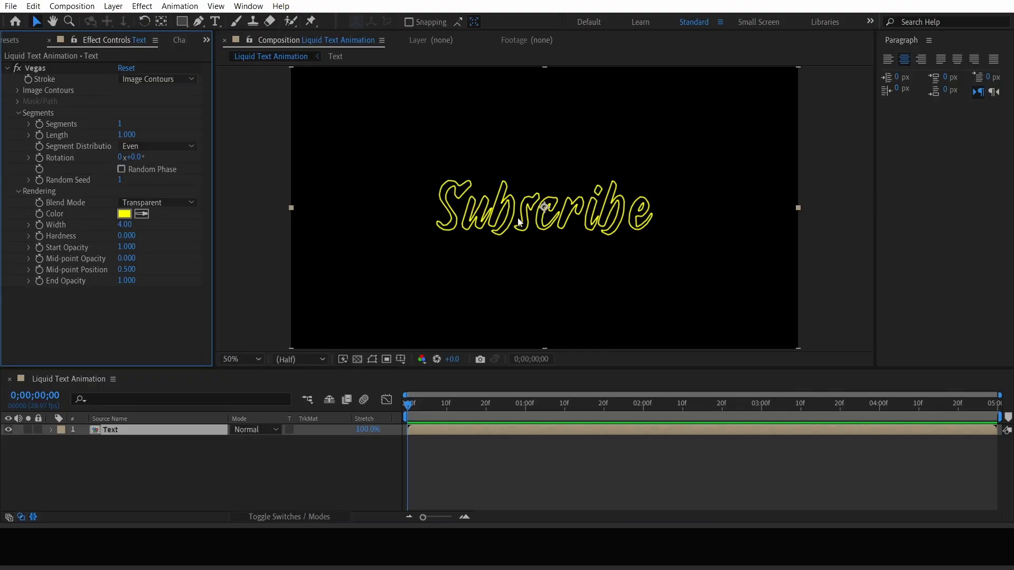
click(145, 475)
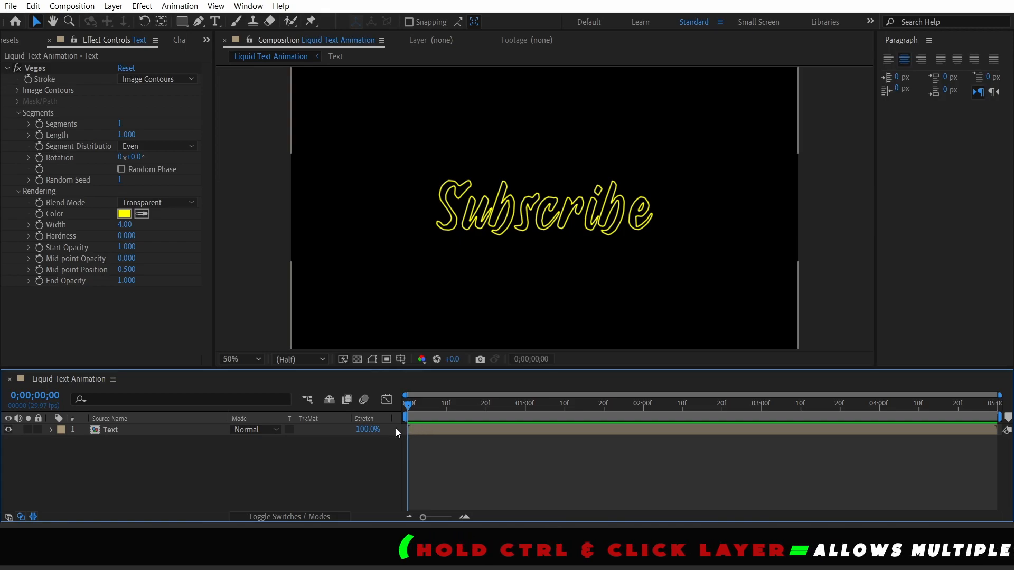
- Change the Vegas stroke color to purple 9E16FA and enable Random Phase
click(124, 213)
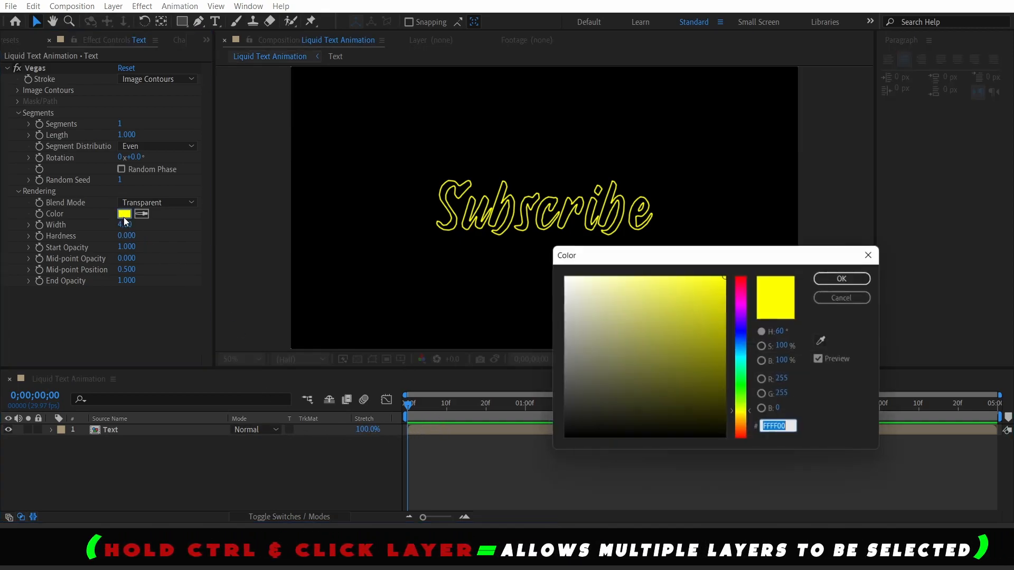
click(742, 426)
drag(743, 424, 756, 315)
click(713, 277)
click(841, 272)
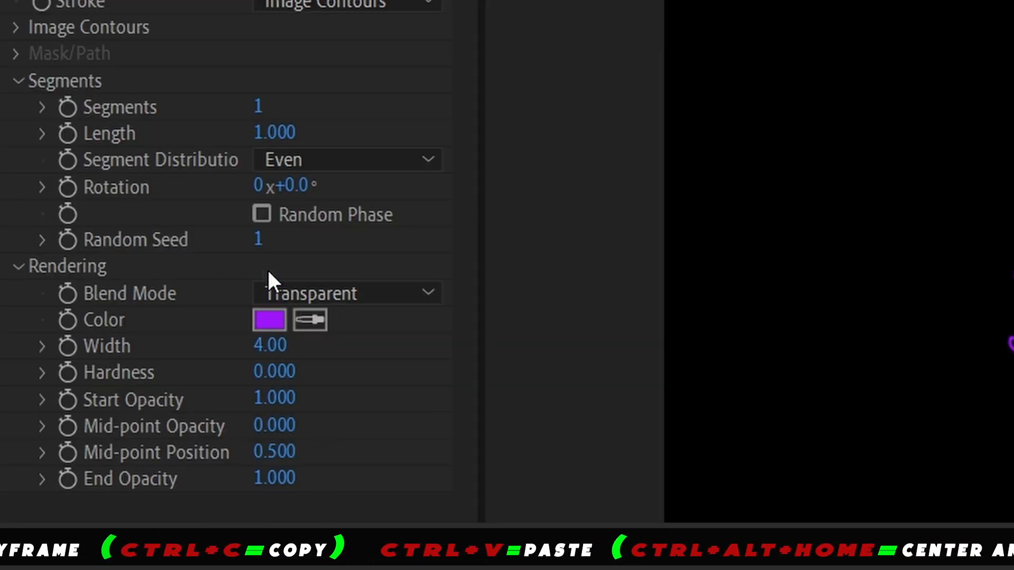
click(262, 215)
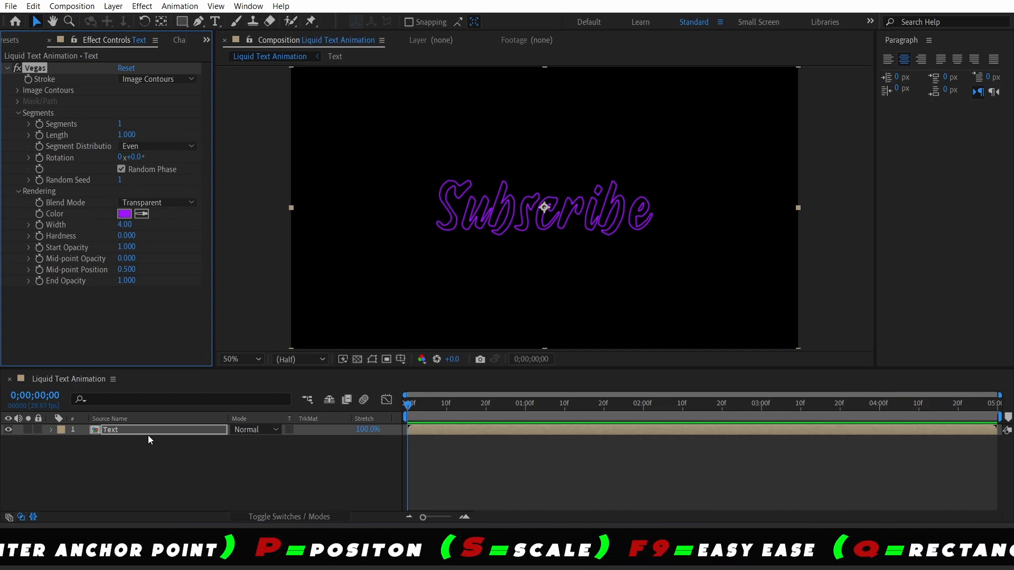
- Set Length and Rotation keyframes for the Text layer's Vegas effect at 0;00;02;00
click(183, 432)
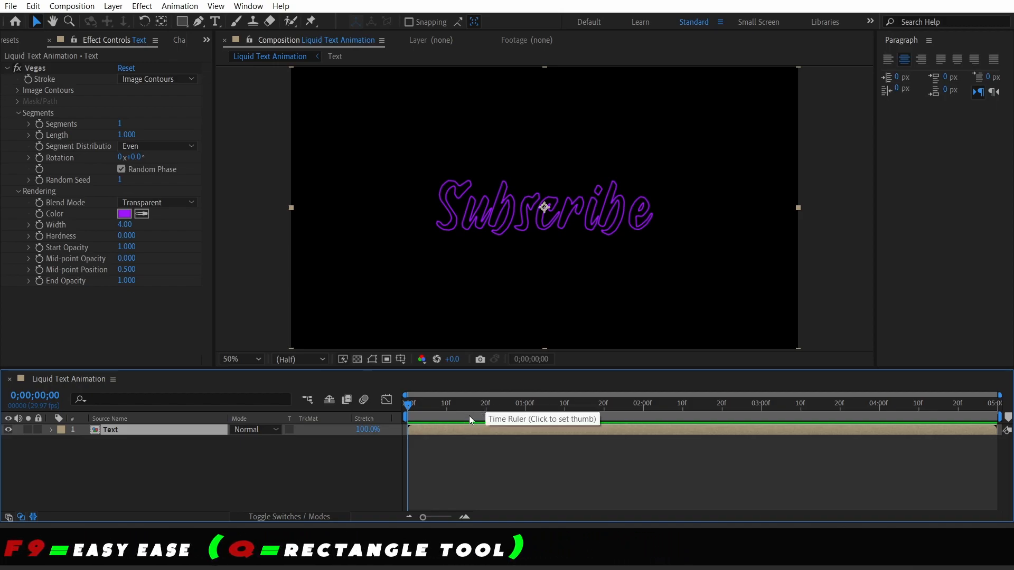
click(487, 405)
drag(489, 405, 645, 418)
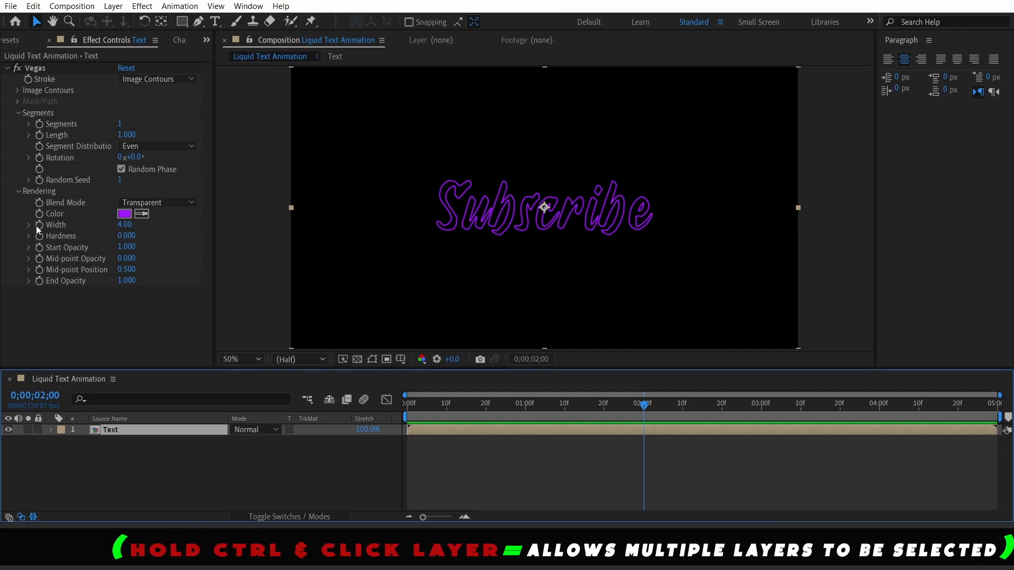
click(40, 135)
click(39, 157)
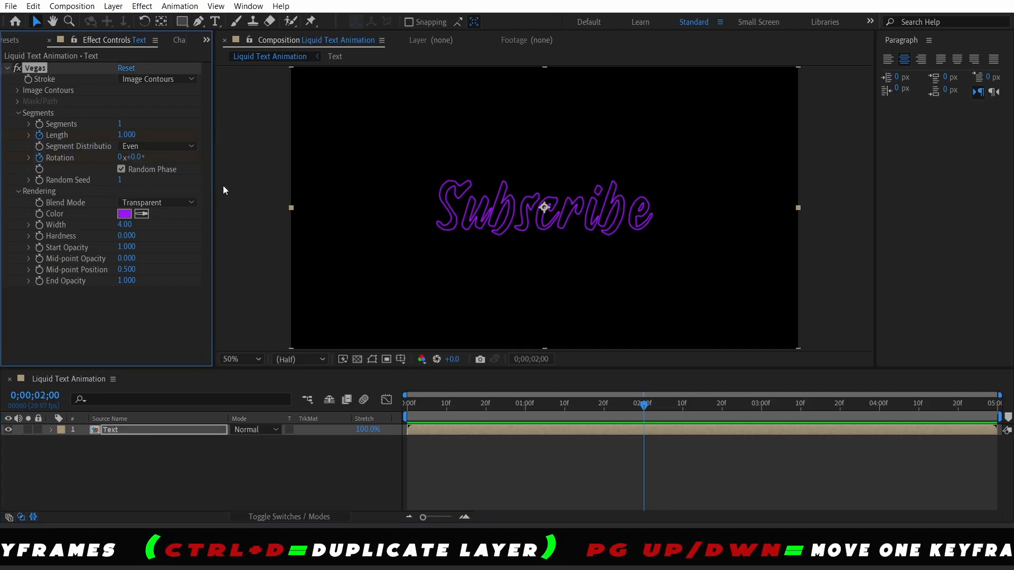
- At the start of the composition, set the Vegas Length to 0 and Rotation to -90°
drag(646, 406, 506, 415)
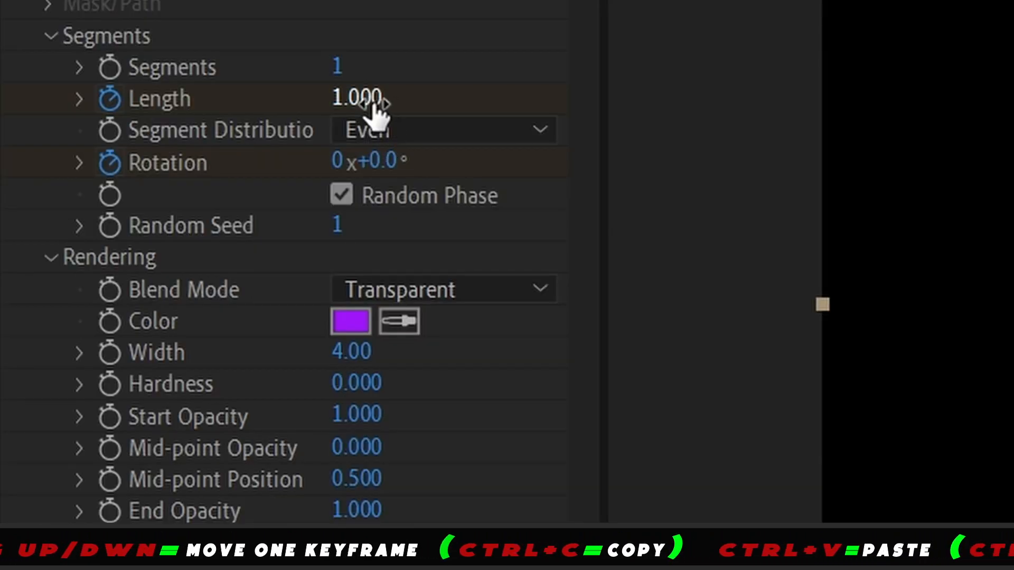
click(374, 103)
text(0)
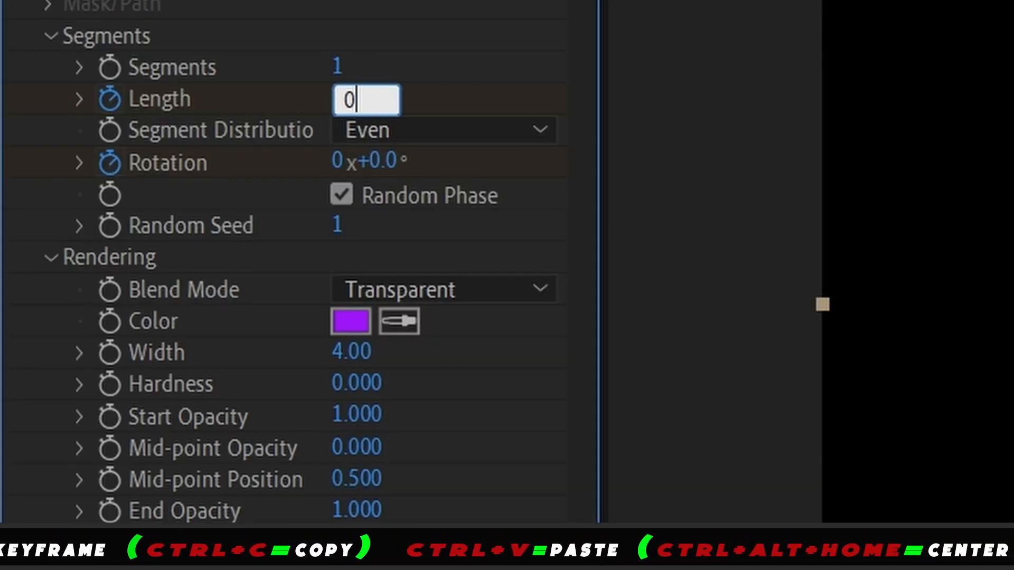
click(380, 161)
text(-90)
key(Return)
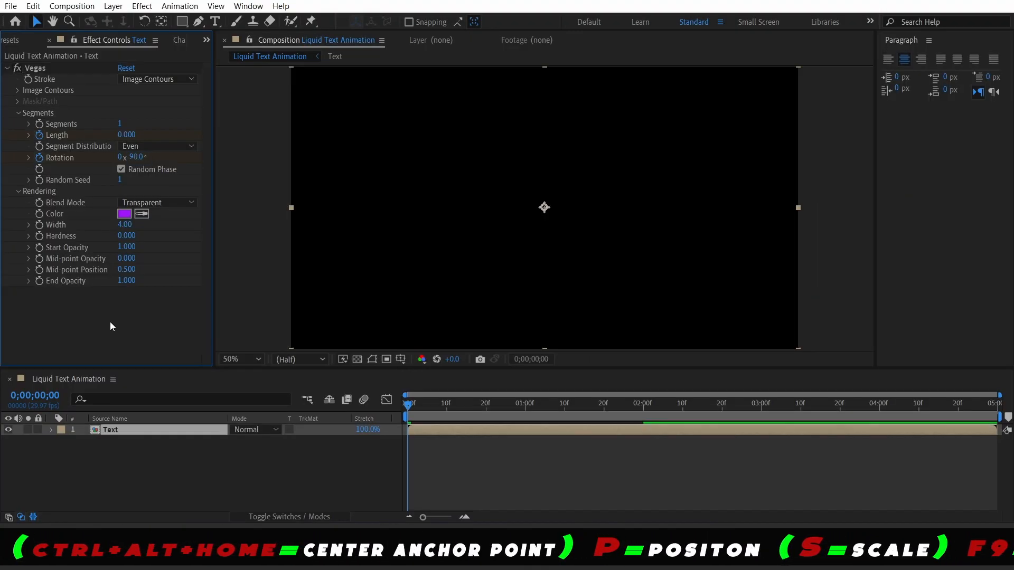
- Preview the stroke animation from the start, return to the first frame and deselect the layer
key(space)
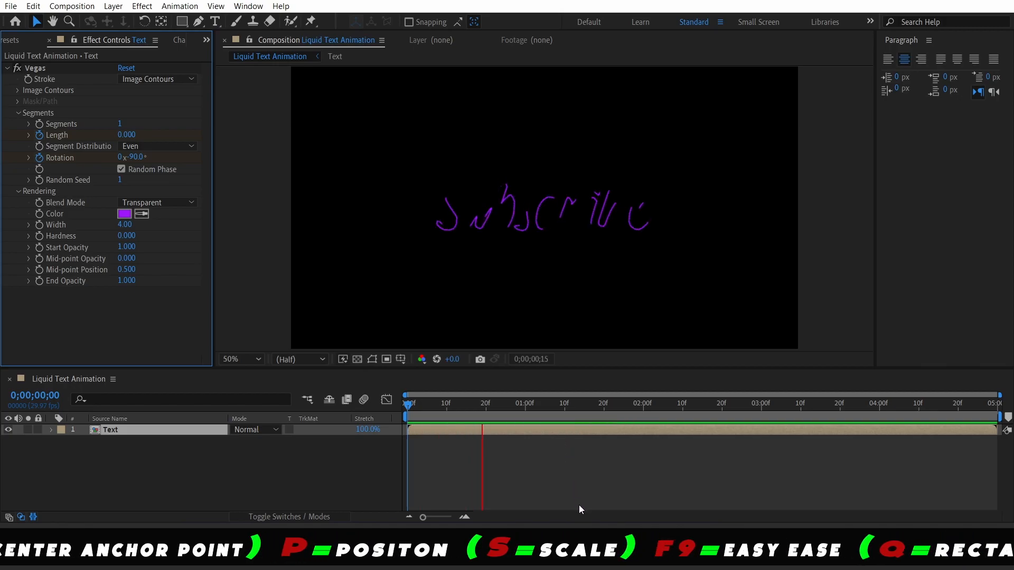
drag(511, 404, 401, 402)
key(space)
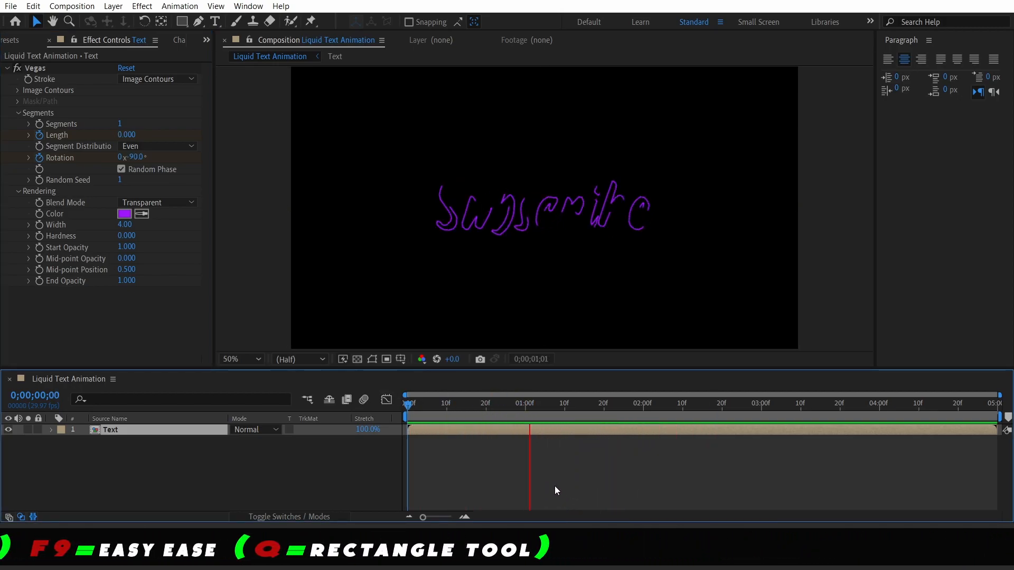
drag(546, 405, 521, 415)
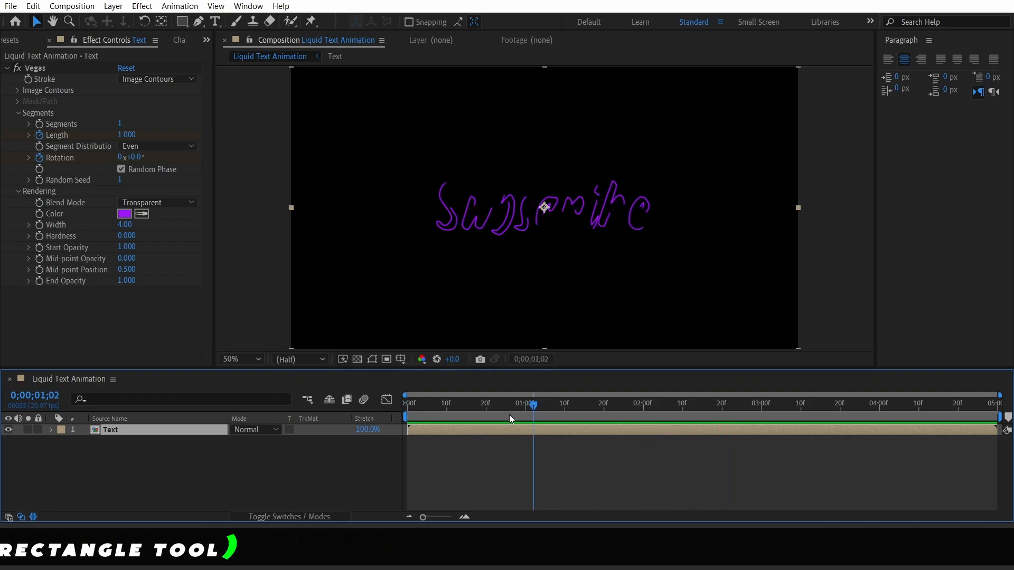
key(Home)
click(170, 456)
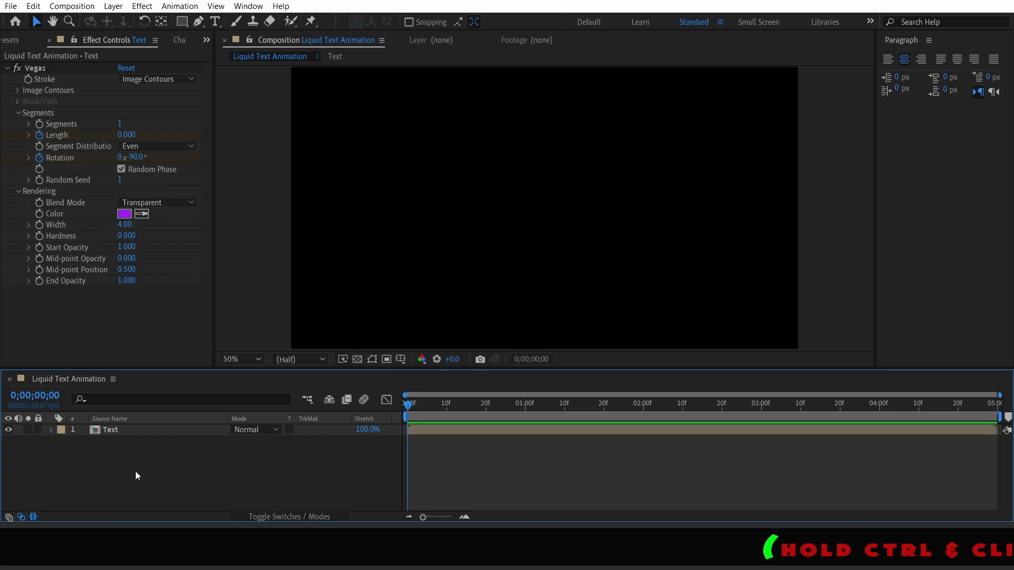
- Duplicate the Text layer and shift the upper copy five frames so it starts at 0;00;00;05
click(154, 435)
key(ctrl+d)
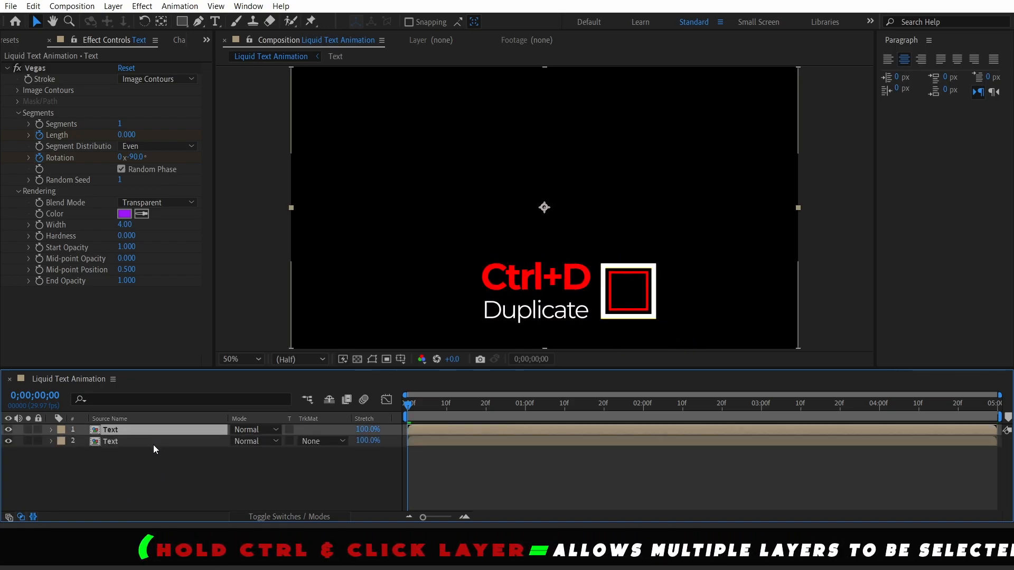
key(Page_Down)
key(Page_Down)
key(Page_Down)
key(Page_Down)
key(Page_Down)
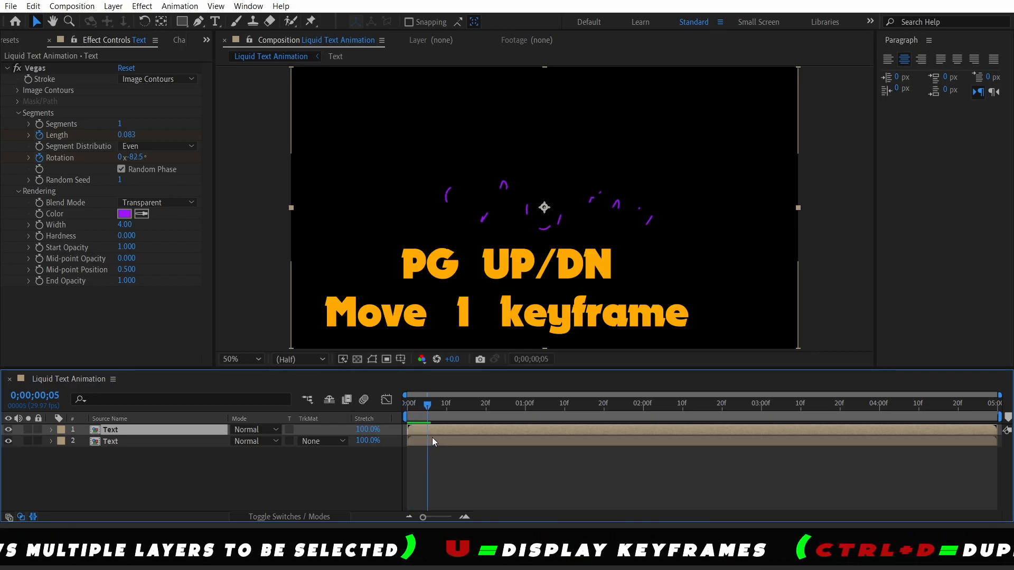
mouse_move(436, 430)
mouse_down()
mouse_move(459, 430)
mouse_move(448, 430)
mouse_up()
- Apply Easy Ease to all Length and Rotation keyframes of both Text layers, then collapse their properties
key(u)
click(442, 474)
key(u)
drag(672, 505, 357, 436)
key(F9)
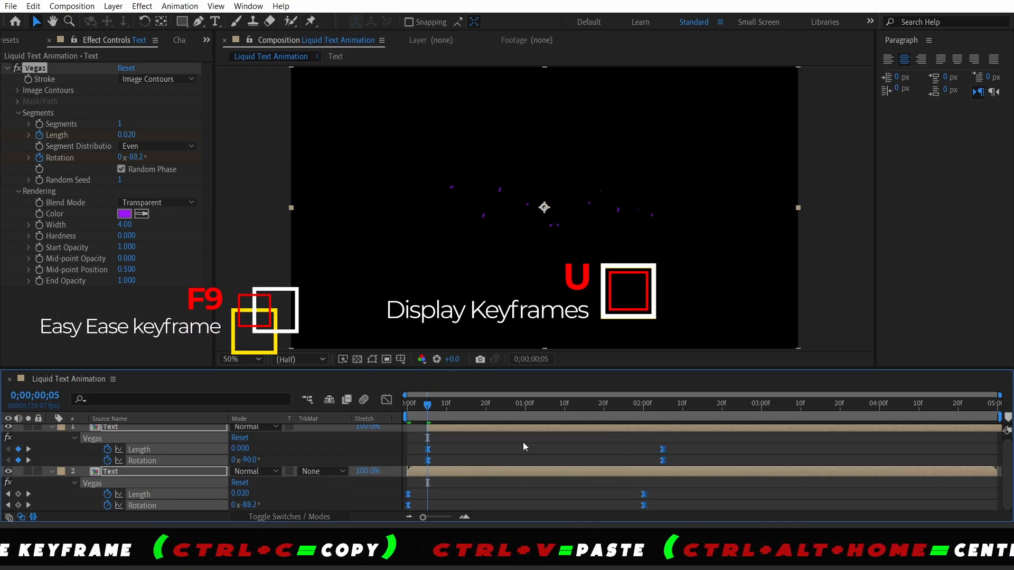
key(u)
click(281, 496)
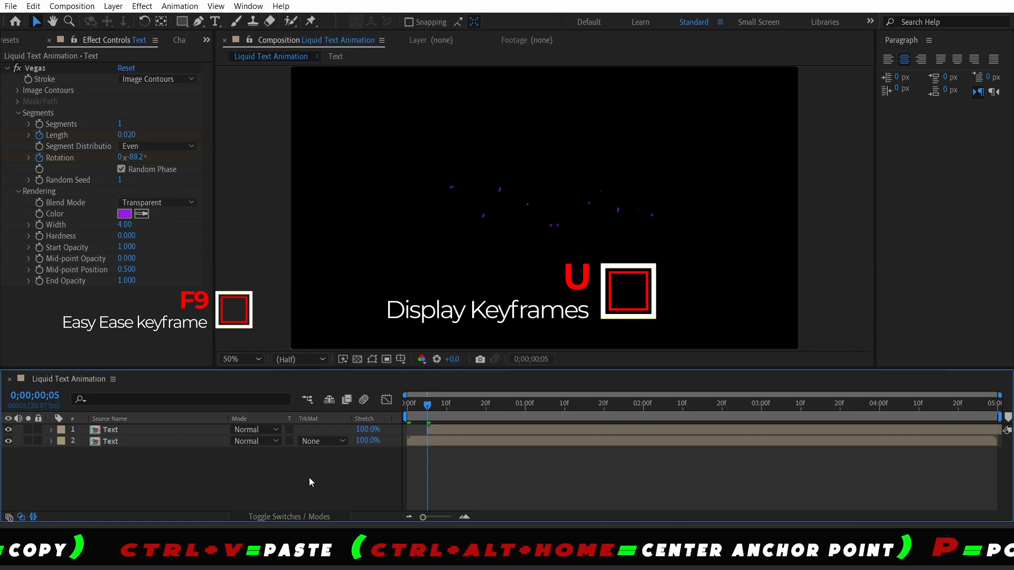
- Assign the Yellow label to the upper Text layer and rename it y
click(61, 429)
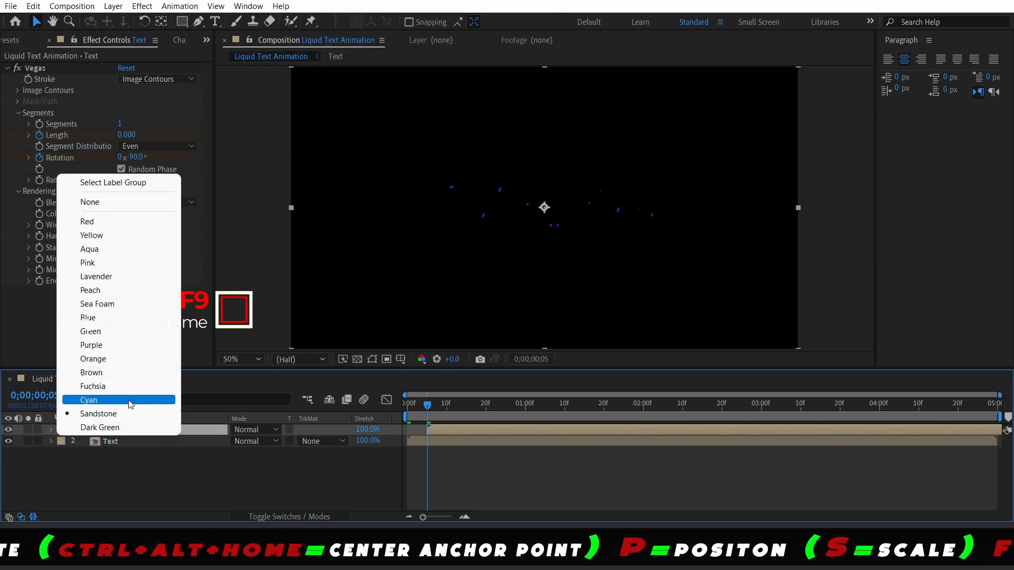
click(92, 235)
key(Return)
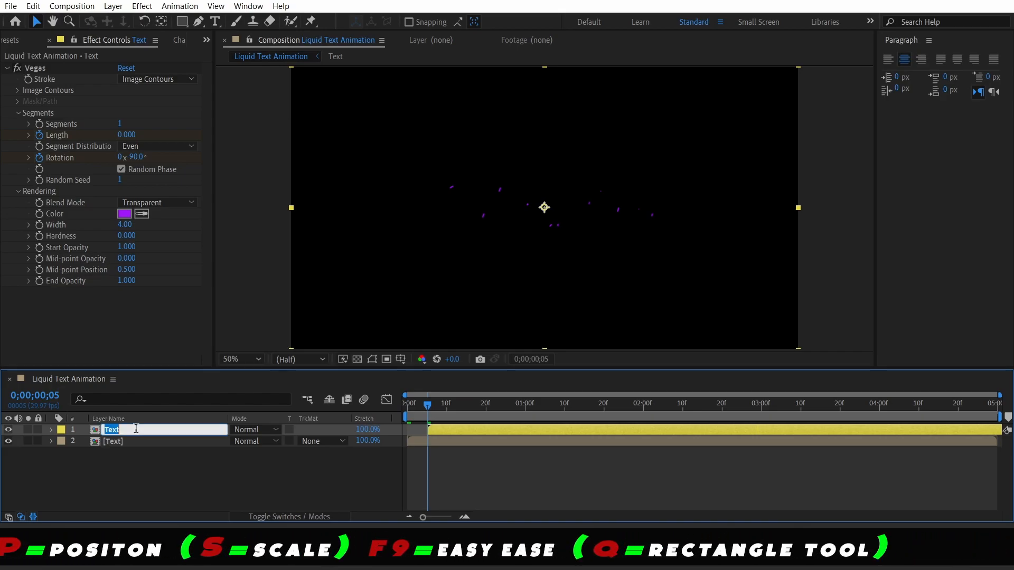
text(y)
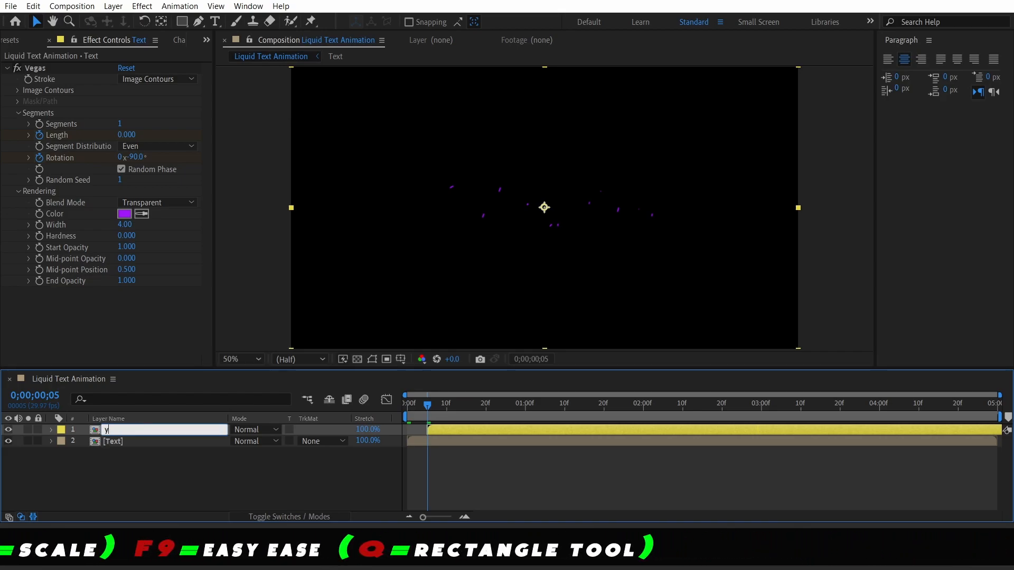
- Rename the lower Text layer p and assign it the Purple label
click(122, 443)
key(Return)
text(p)
click(125, 465)
drag(429, 406, 369, 406)
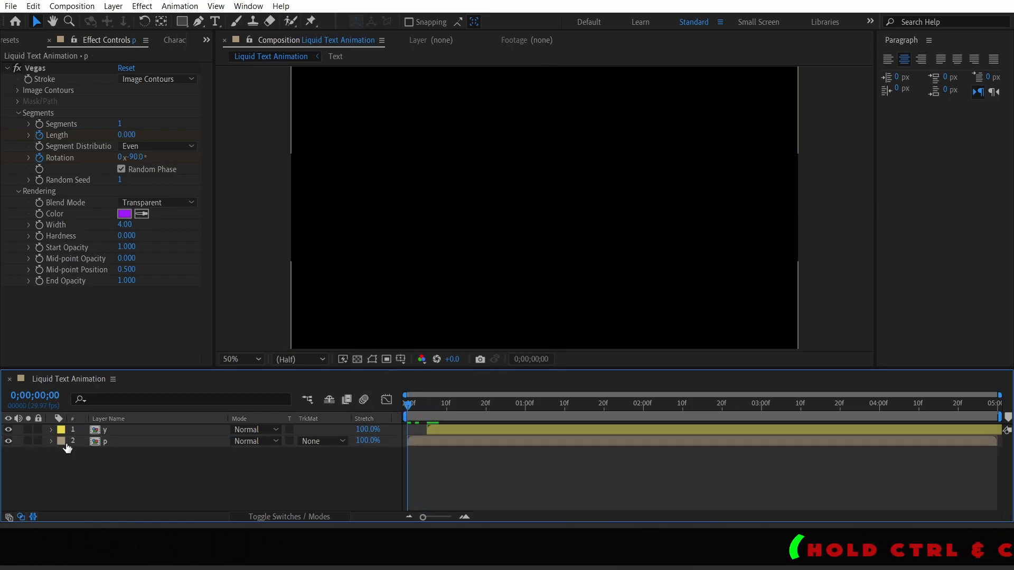
click(66, 446)
click(98, 350)
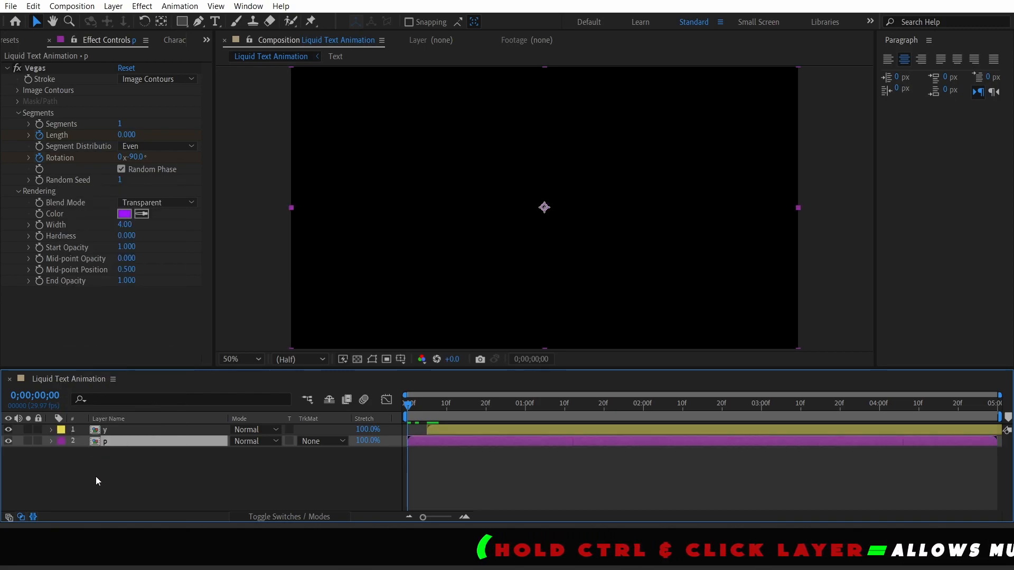
click(96, 468)
- Preview the animation, then change the y layer's Vegas stroke color to yellow-orange FABE16
key(space)
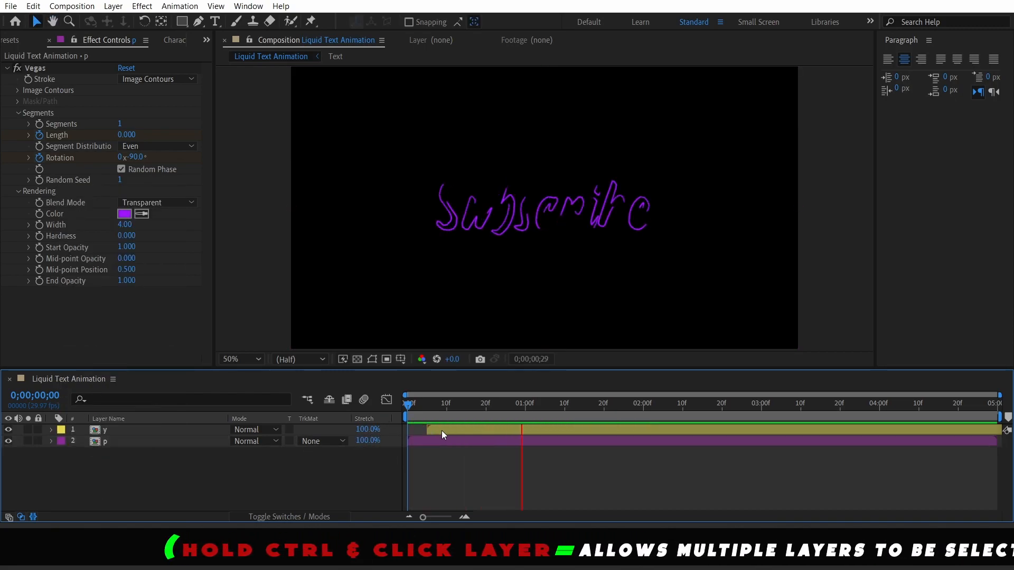
click(467, 432)
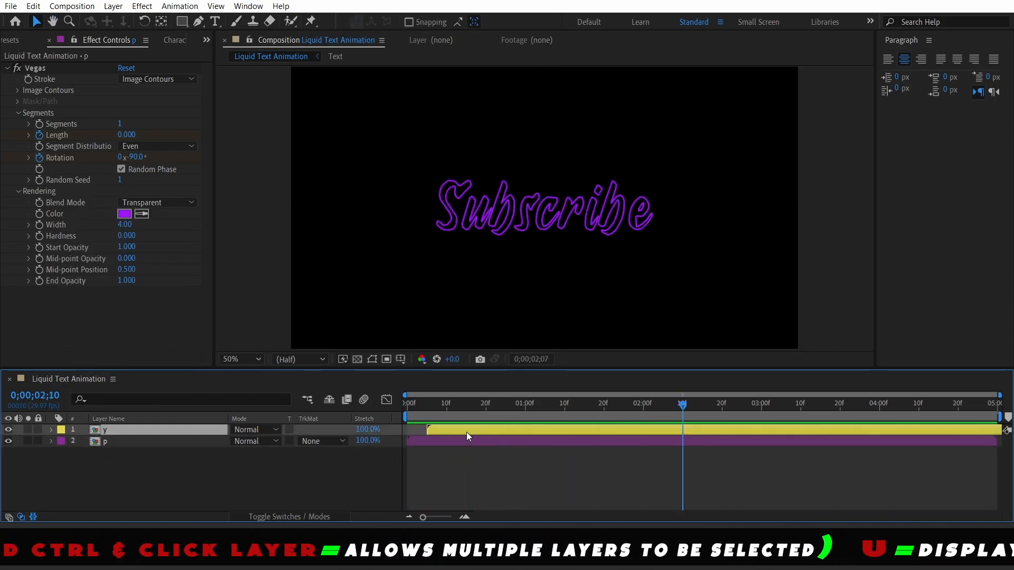
click(448, 404)
click(124, 214)
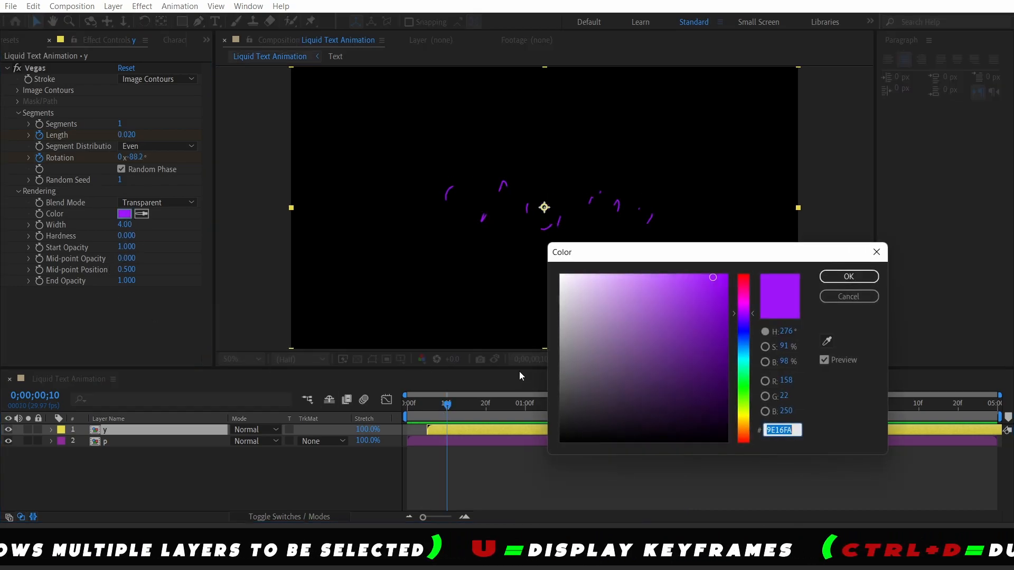
drag(743, 317, 743, 422)
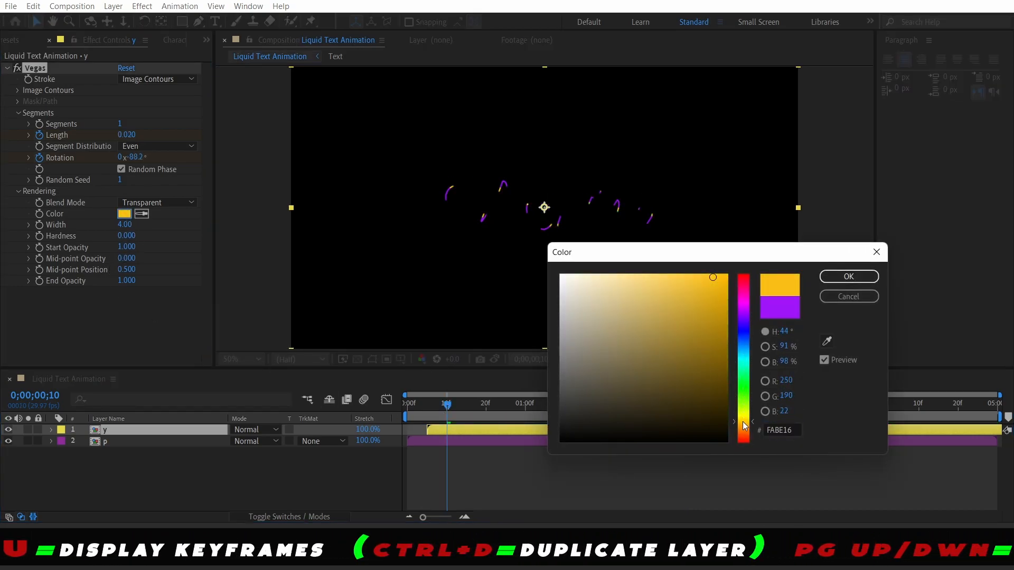
click(844, 278)
- Preview the two-color stroke animation from the start, then return to the first frame
click(419, 412)
key(space)
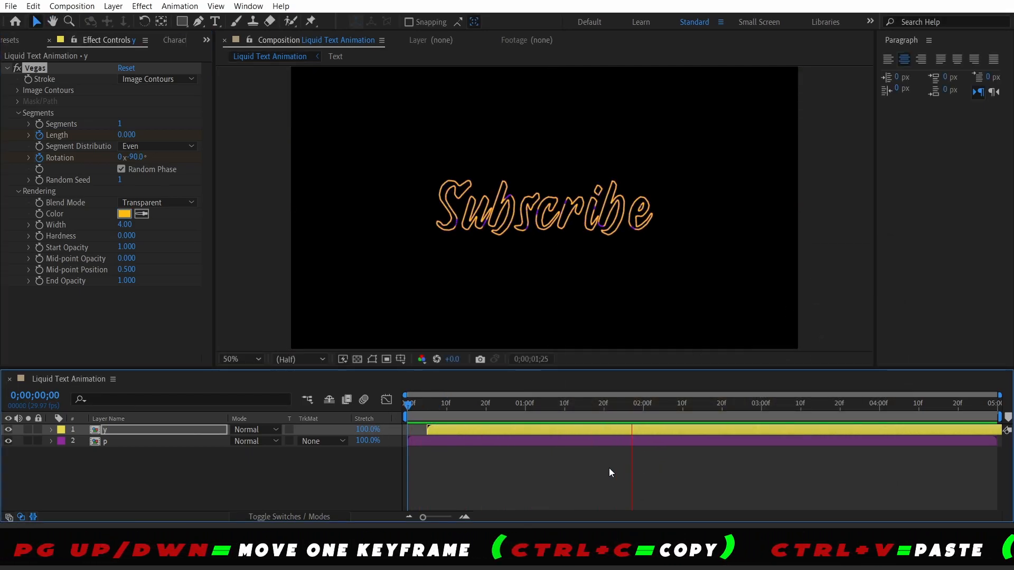
click(468, 414)
click(408, 413)
click(115, 479)
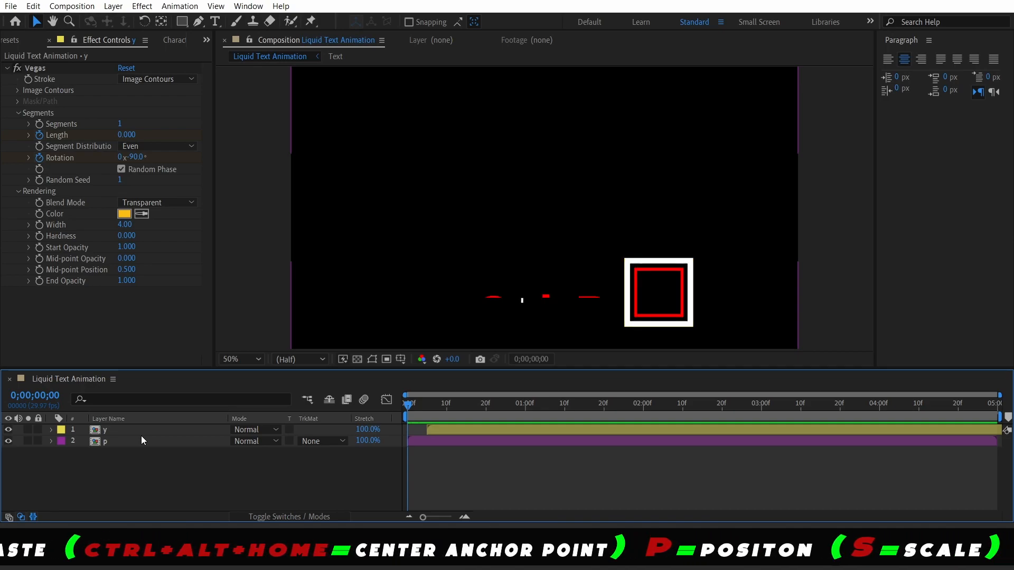
- Duplicate the y layer and move the current time to 0;00;00;05
click(119, 429)
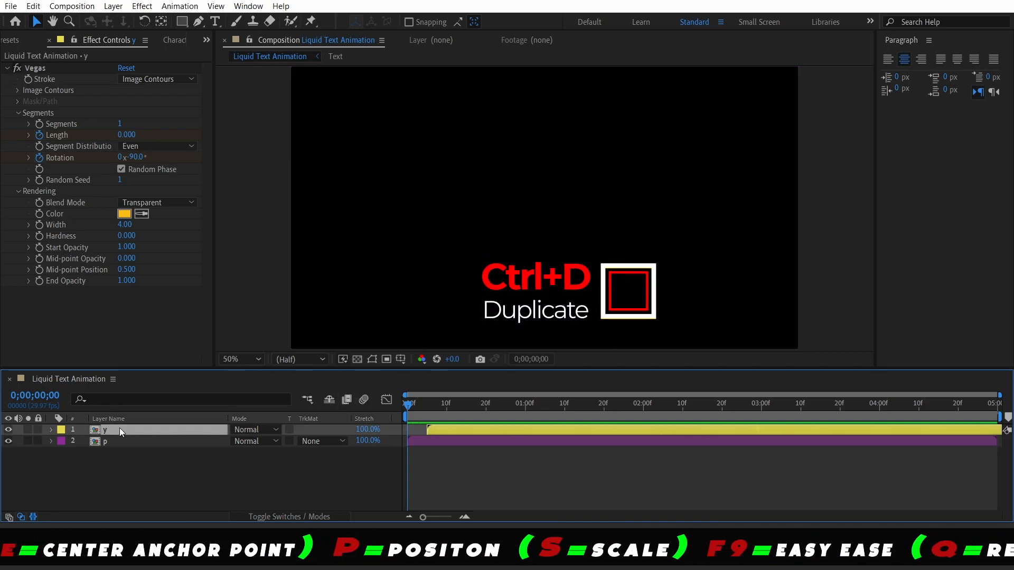
key(ctrl+d)
click(428, 407)
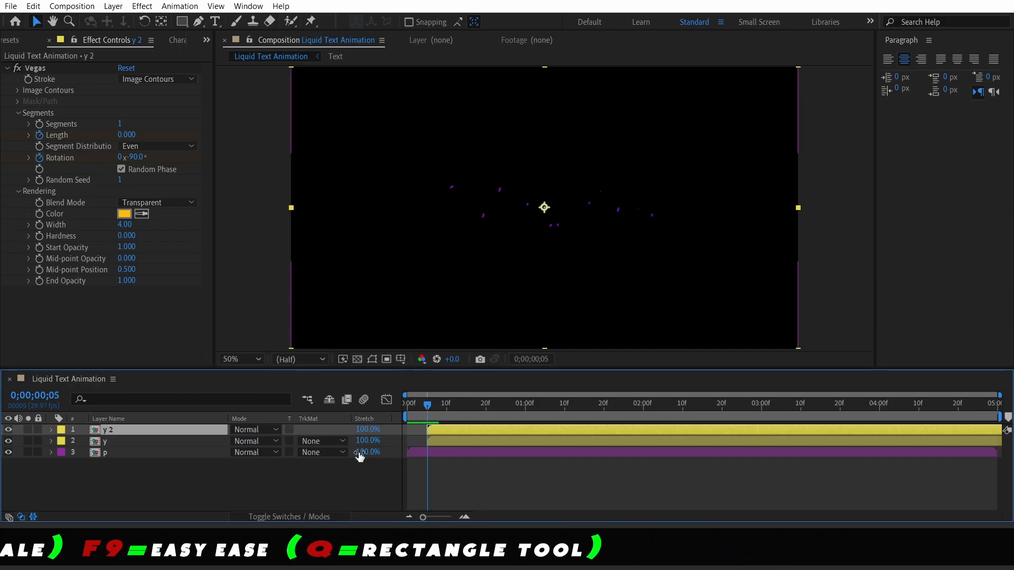
- Set the y layer's Vegas random seed to 2 and its stroke width to 6
click(446, 442)
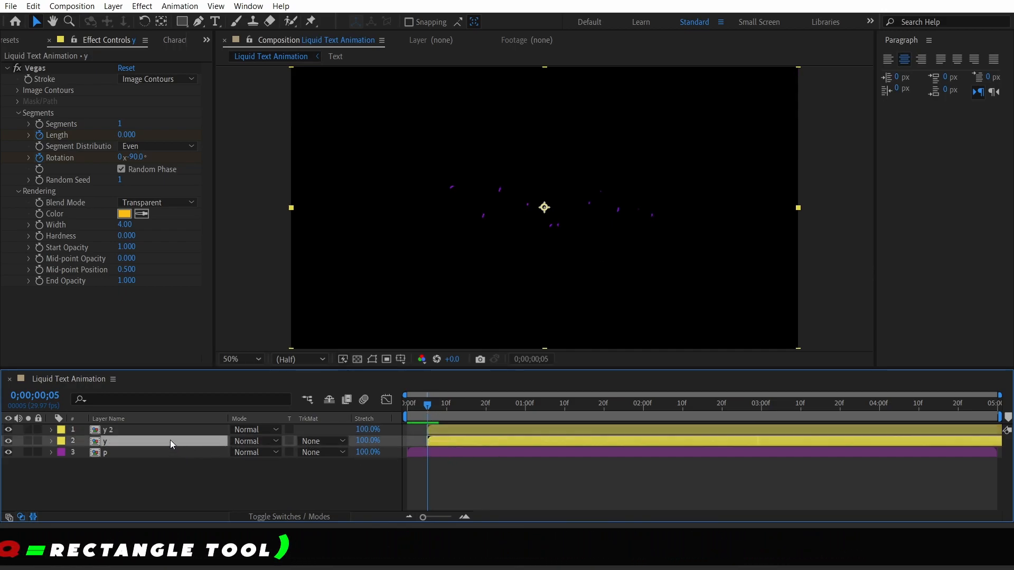
click(121, 180)
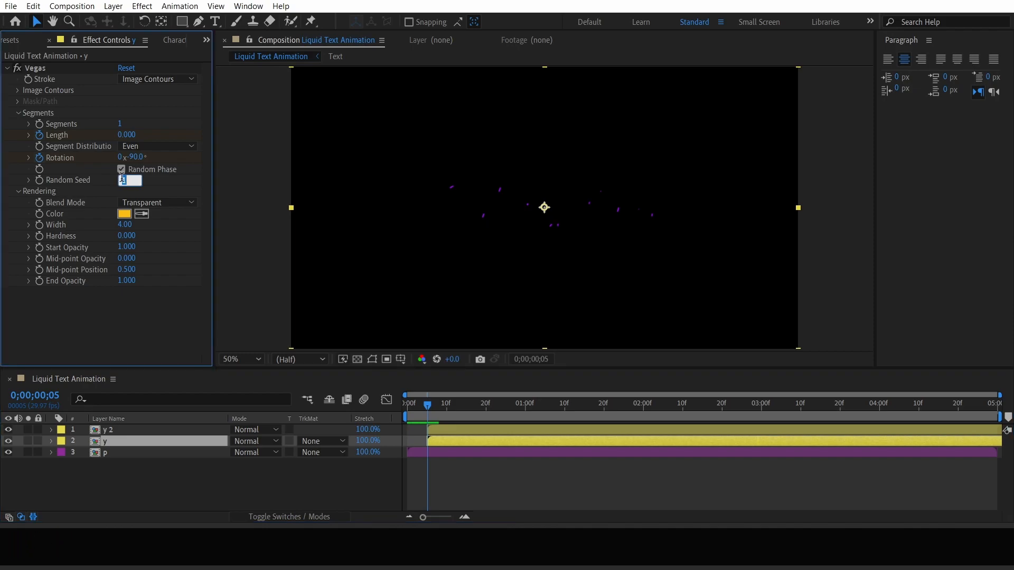
text(2)
key(Return)
click(124, 225)
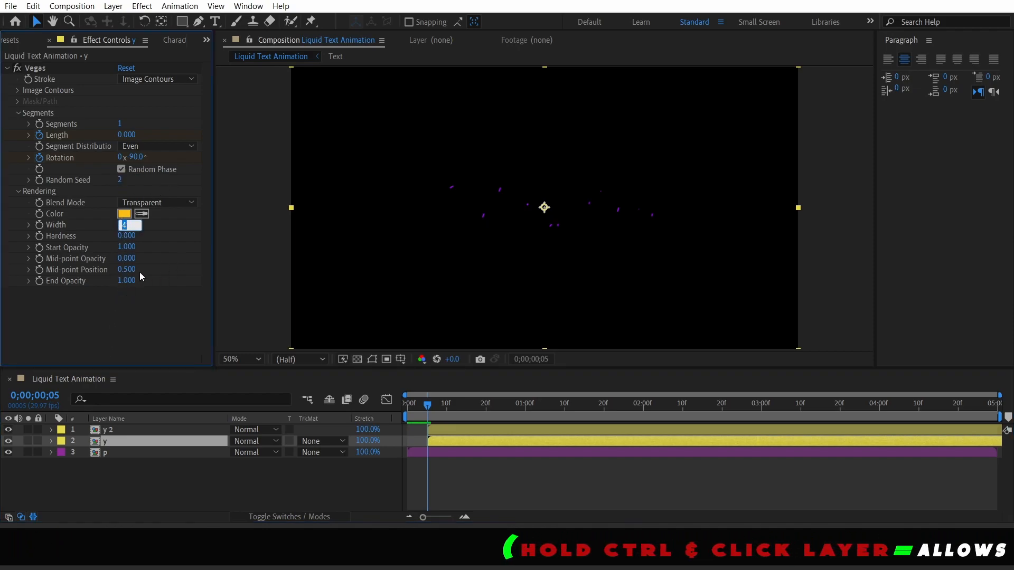
text(6)
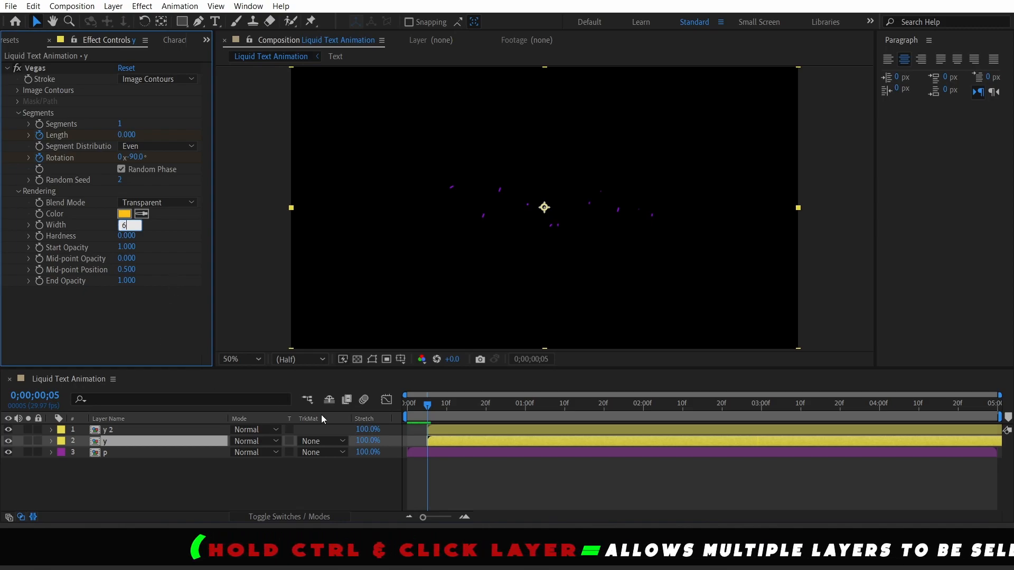
- Shift the y 2 layer so that it starts at 0;00;00;10
click(443, 429)
key(space)
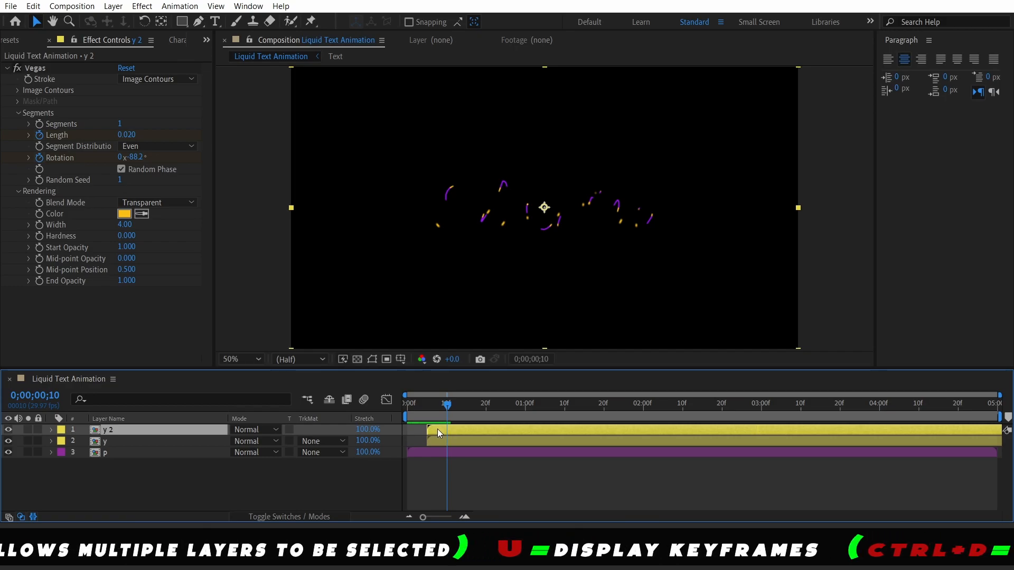
drag(439, 430, 455, 432)
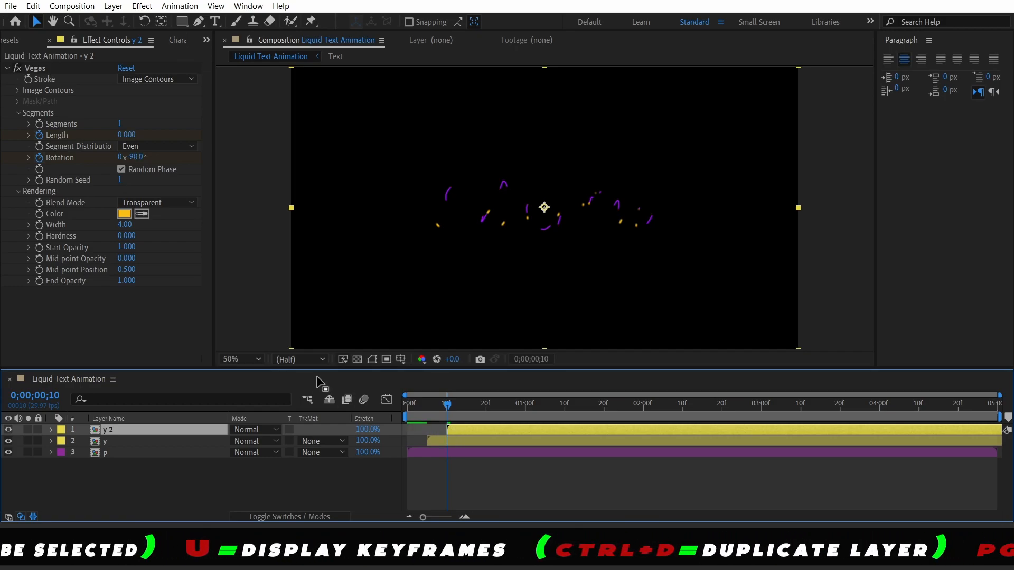
- Set the y 2 layer's Vegas stroke width to 6 and its random seed to 3
click(127, 226)
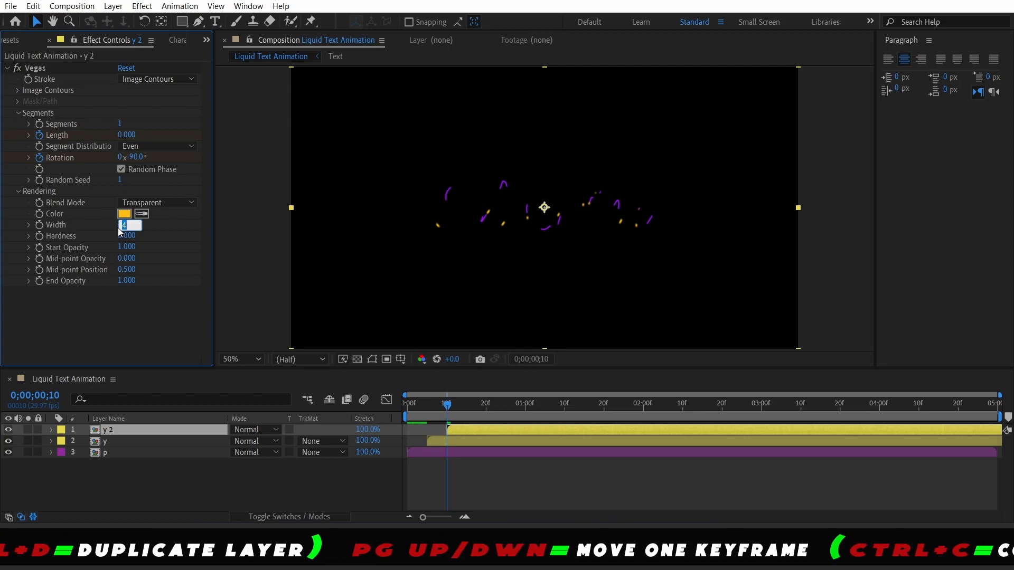
text(6)
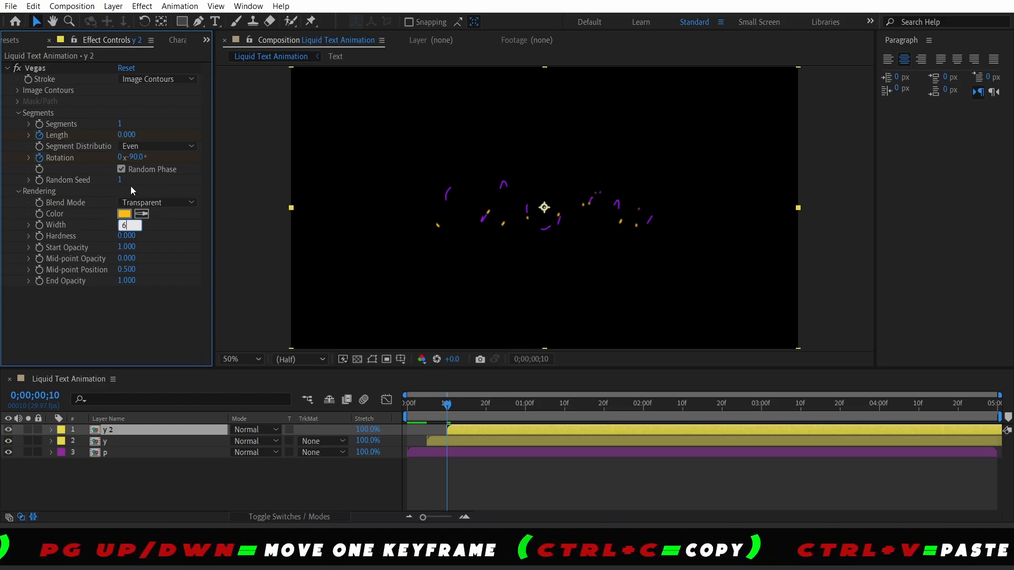
key(Return)
click(120, 181)
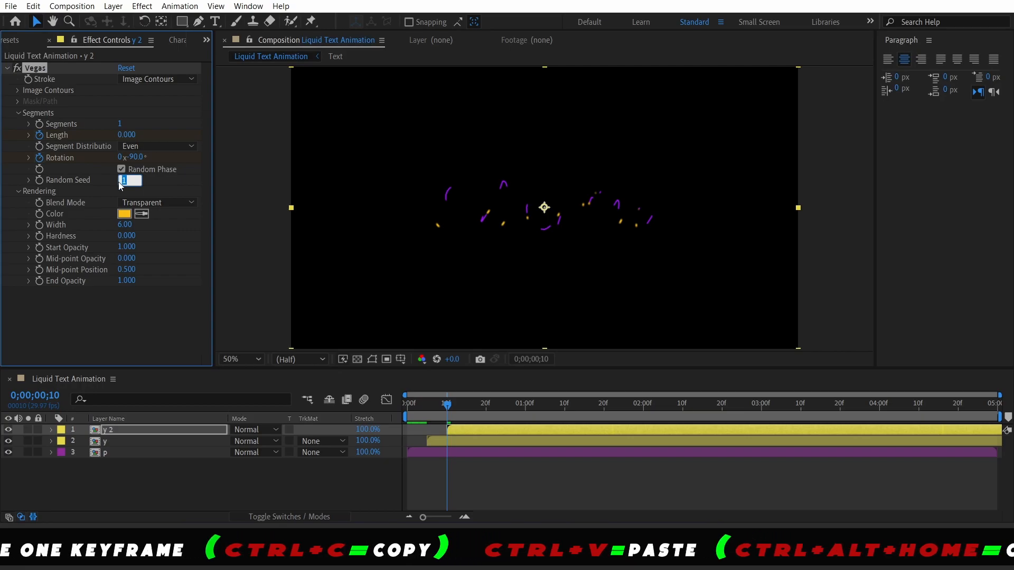
click(144, 332)
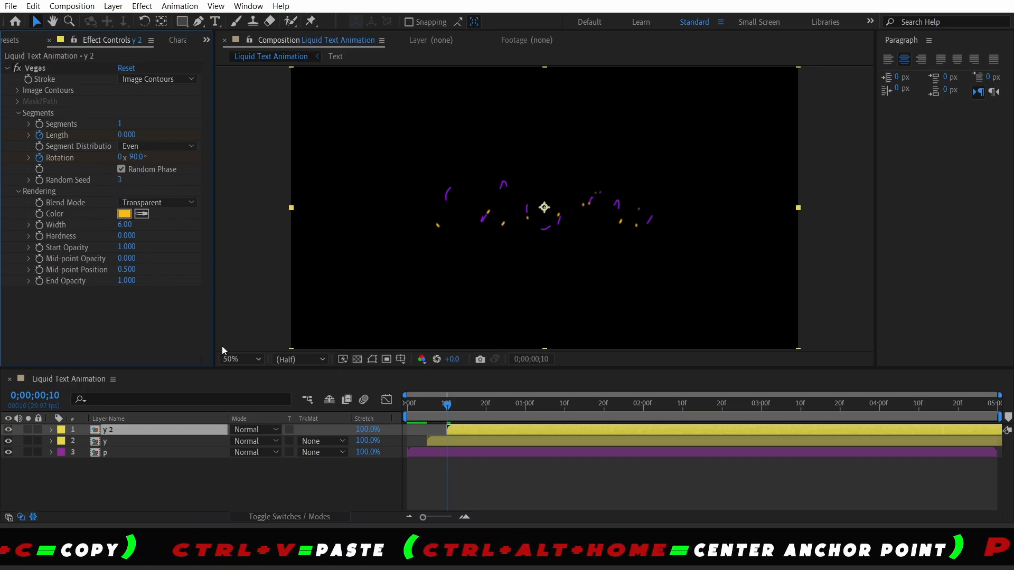
- Preview the staggered stroke animation from the first frame, then deselect the layers
drag(450, 406, 373, 418)
key(space)
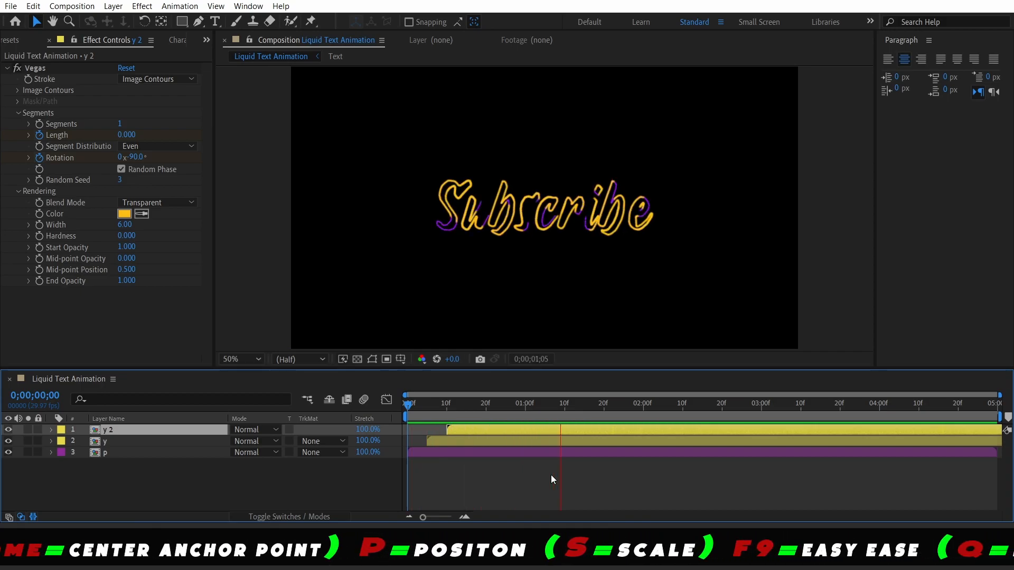
key(space)
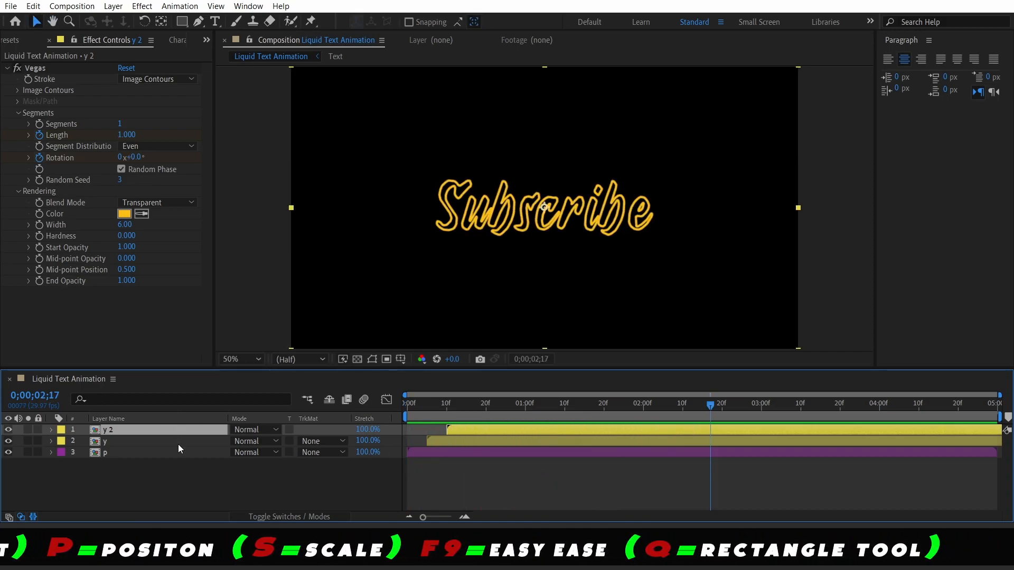
click(185, 477)
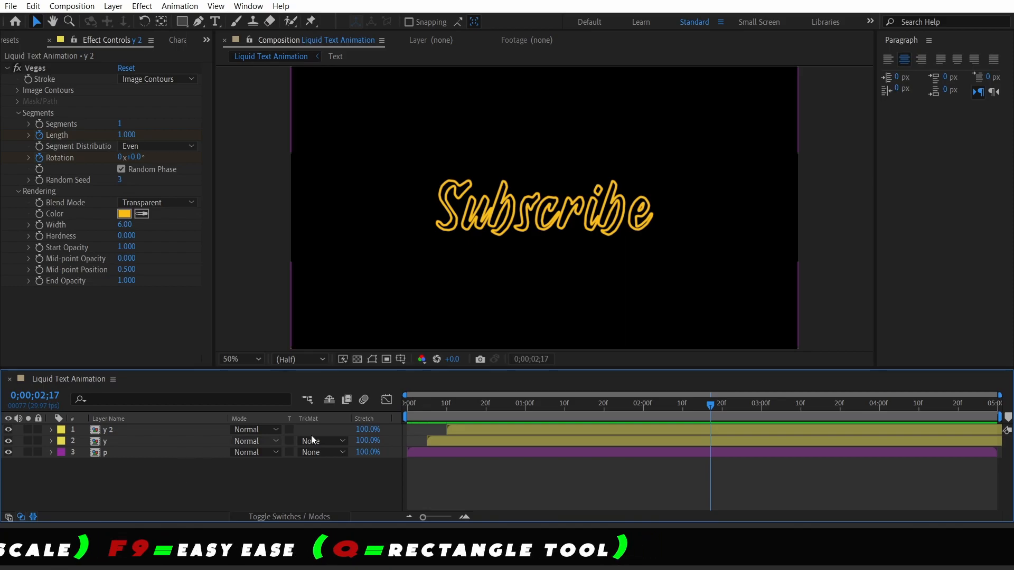
- Keyframe the y 2 layer's Vegas width from 6 at 0;00;00;10 to 12 at 0;00;02;00
click(463, 412)
drag(462, 412, 446, 409)
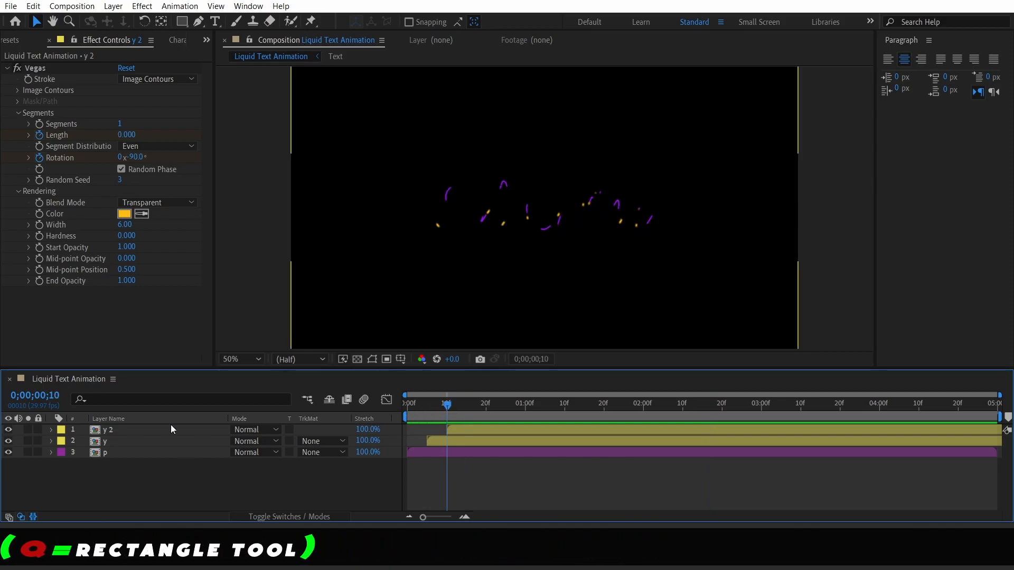
click(113, 430)
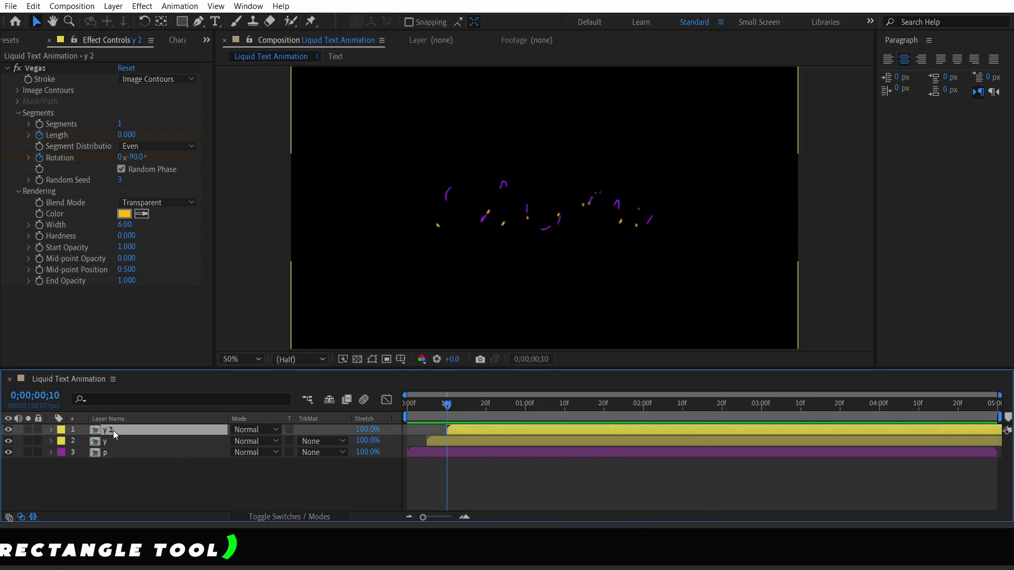
click(37, 225)
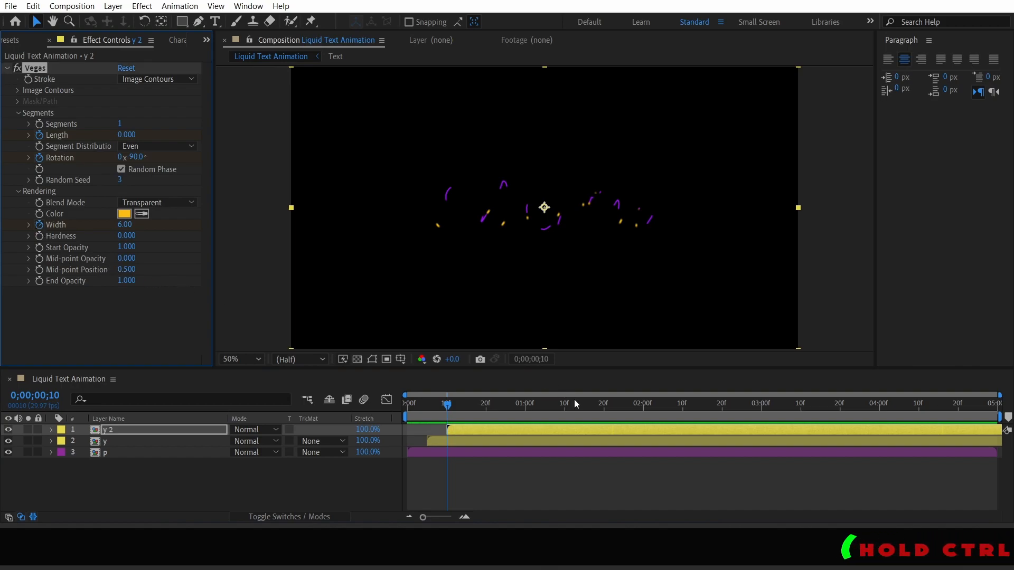
drag(487, 410, 643, 417)
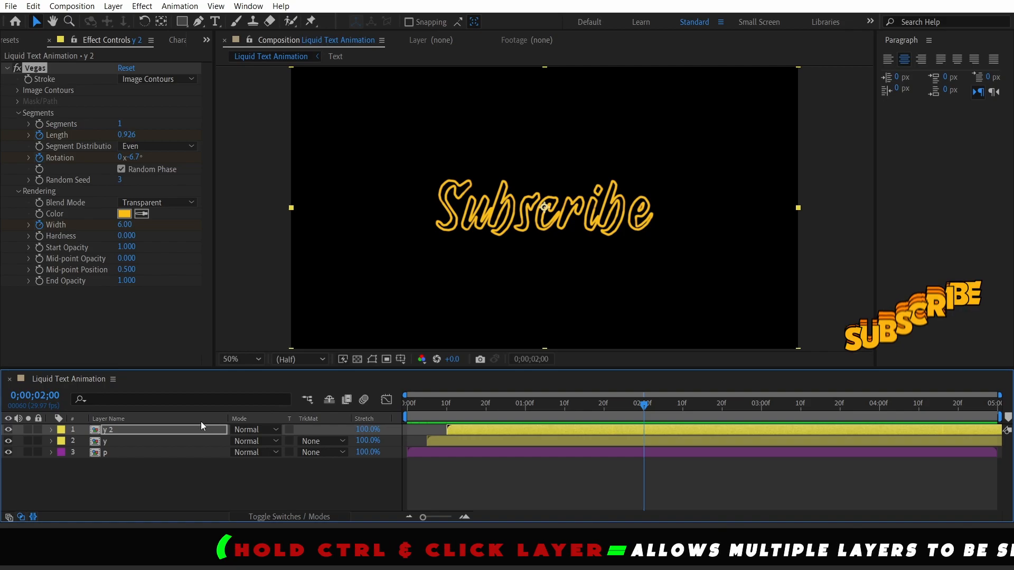
click(124, 225)
text(12)
click(168, 490)
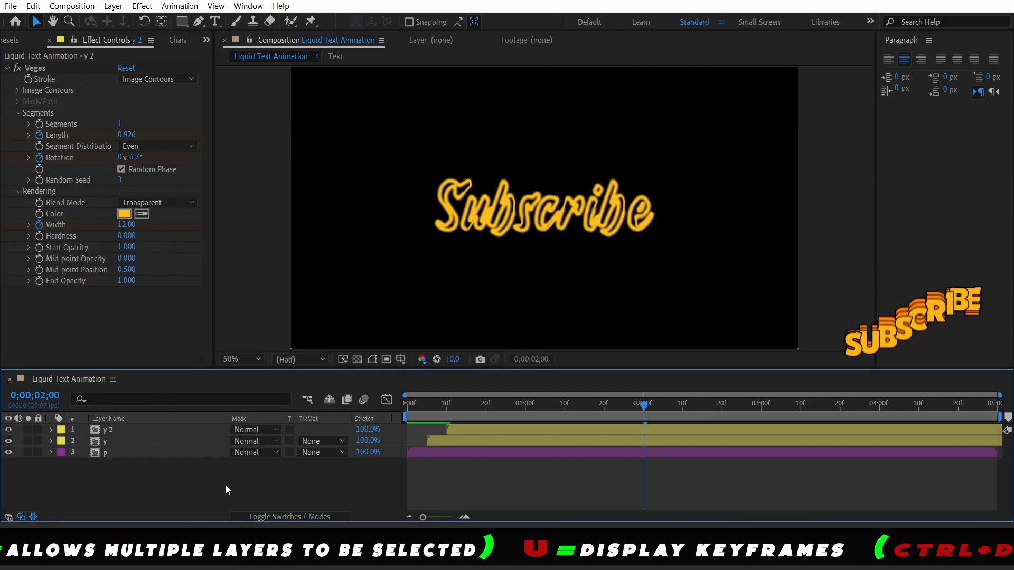
- Apply Easy Ease to both Width keyframes of the y 2 layer and move the current time to 0;00;00;13
key(Page_Up)
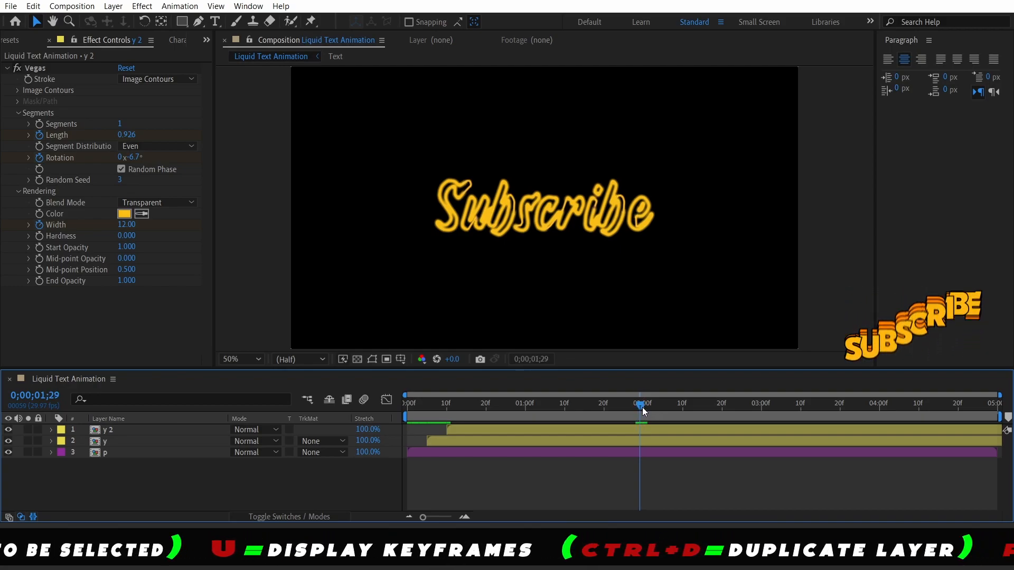
click(471, 429)
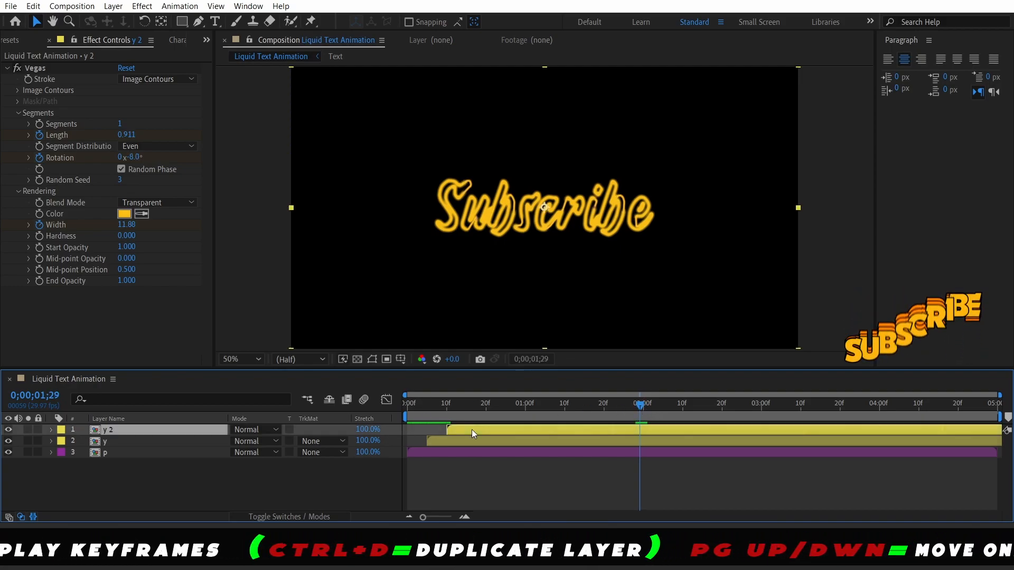
key(u)
drag(700, 478, 447, 473)
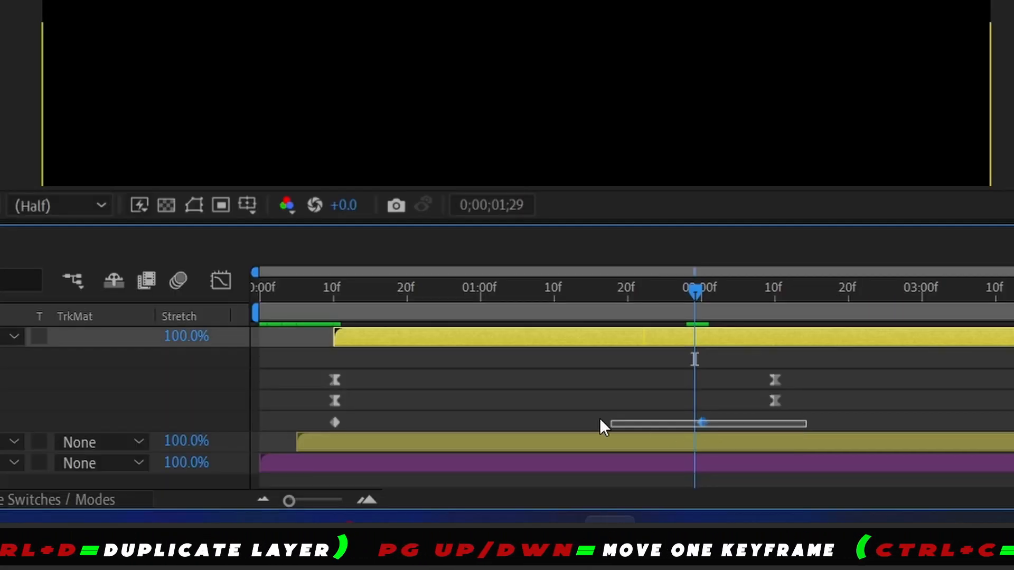
drag(333, 417, 305, 418)
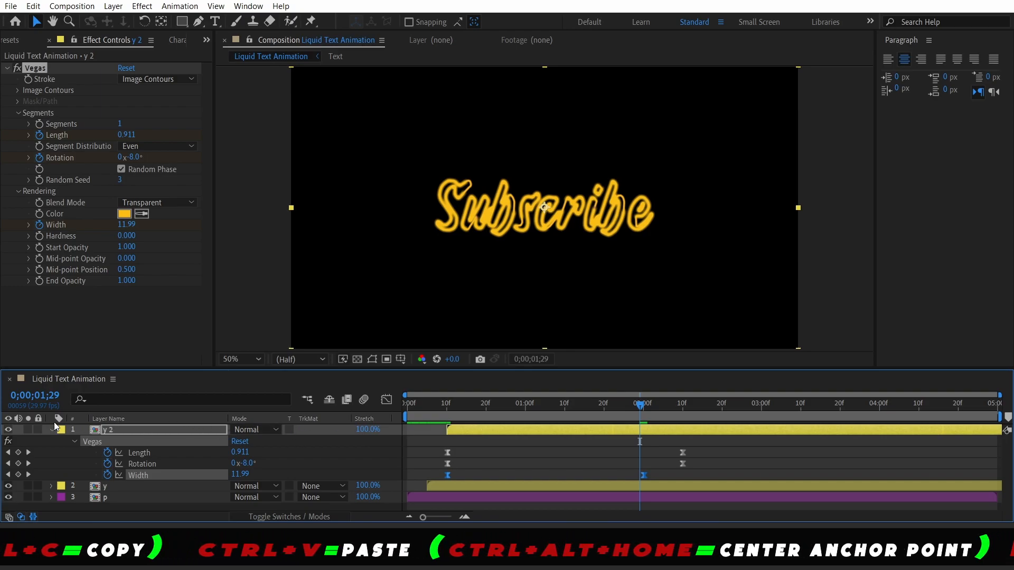
click(151, 474)
drag(470, 404, 459, 404)
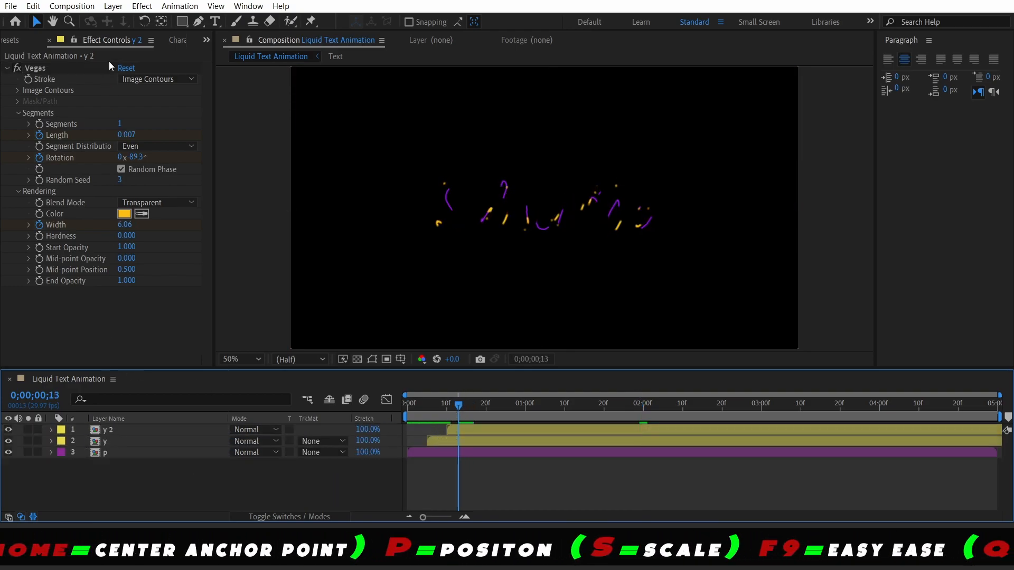
- Search the effects for "mini" and apply Minimax to the y 2 layer
click(10, 40)
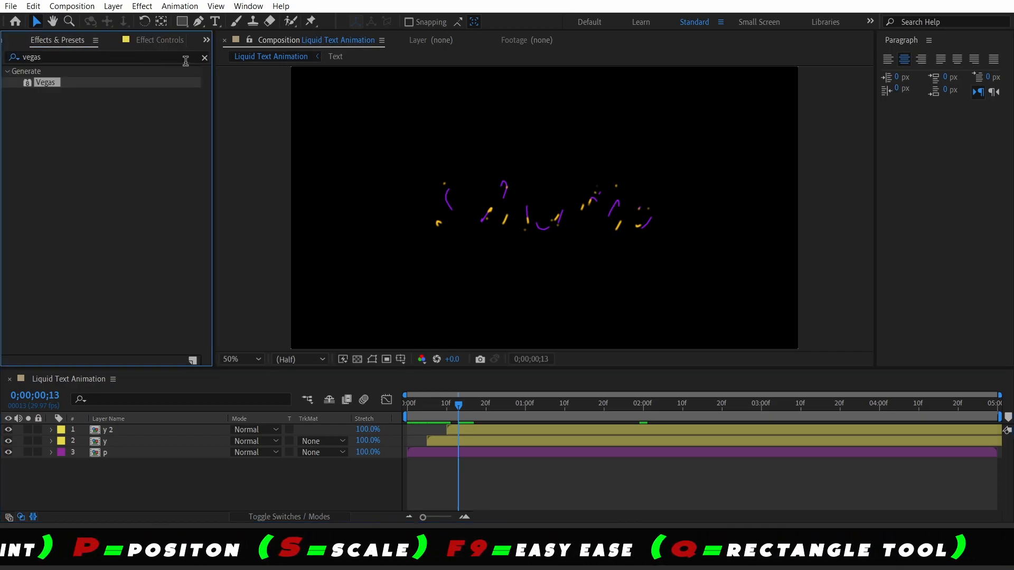
click(204, 57)
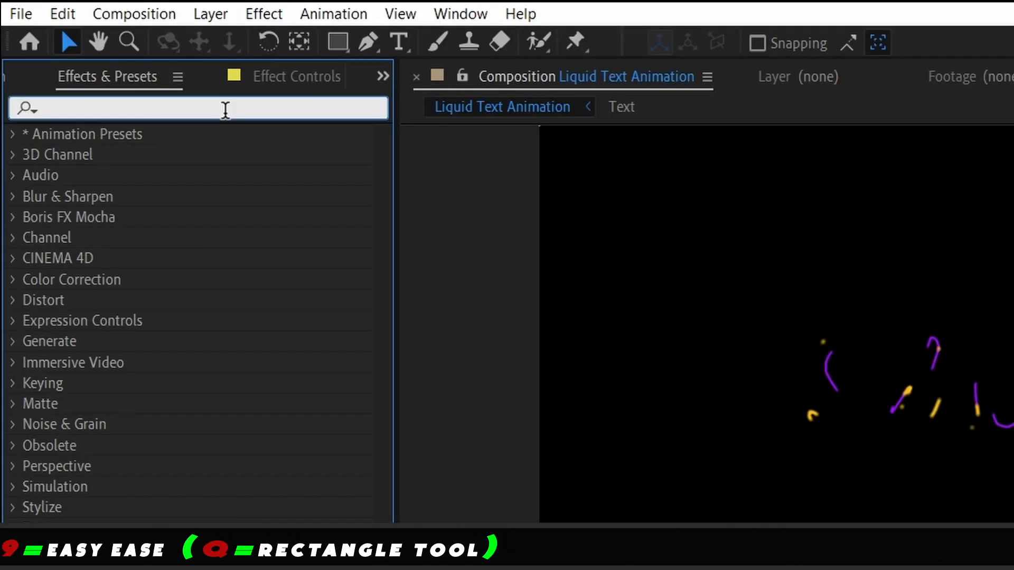
text(mini)
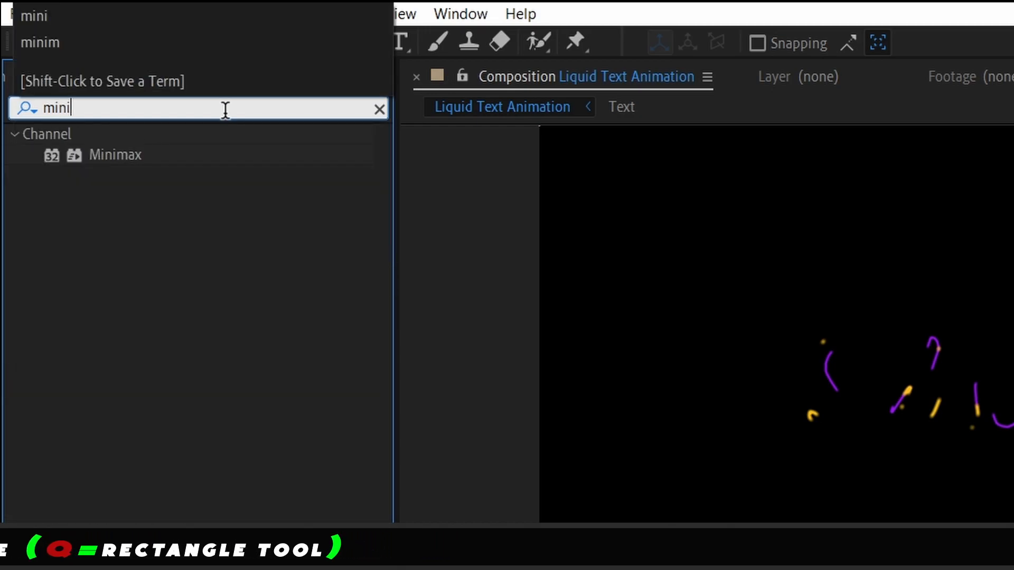
drag(124, 155, 118, 432)
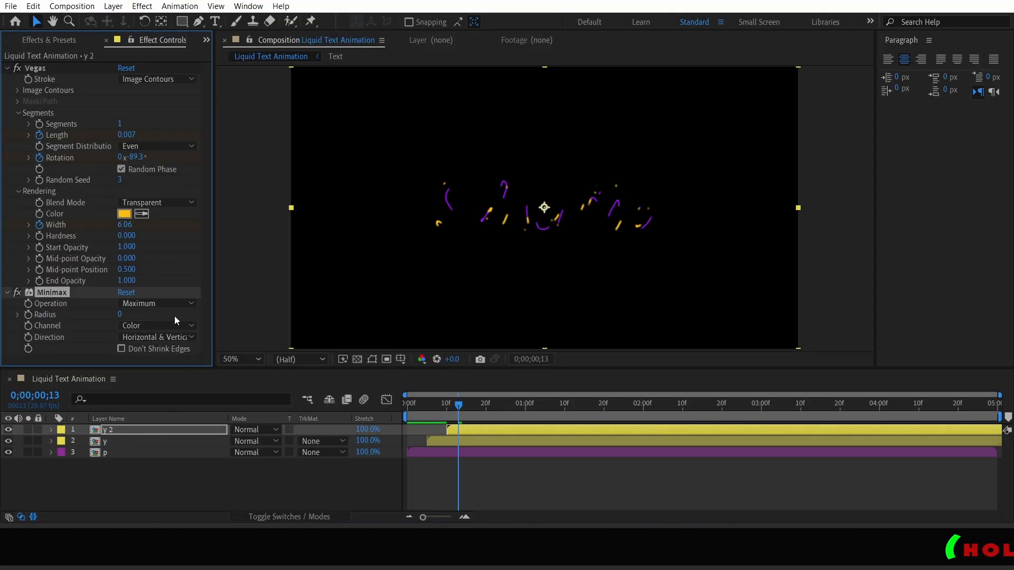
- Set the y 2 layer's Minimax to the Minimum operation, radius 5, on the Alpha and Color channel
click(170, 303)
click(168, 318)
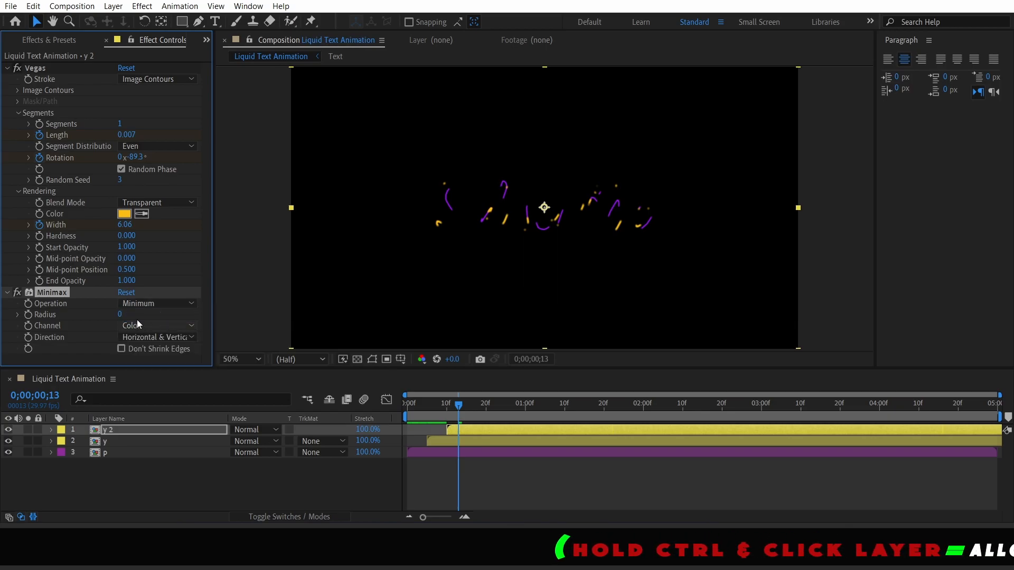
click(119, 315)
text(5)
click(336, 216)
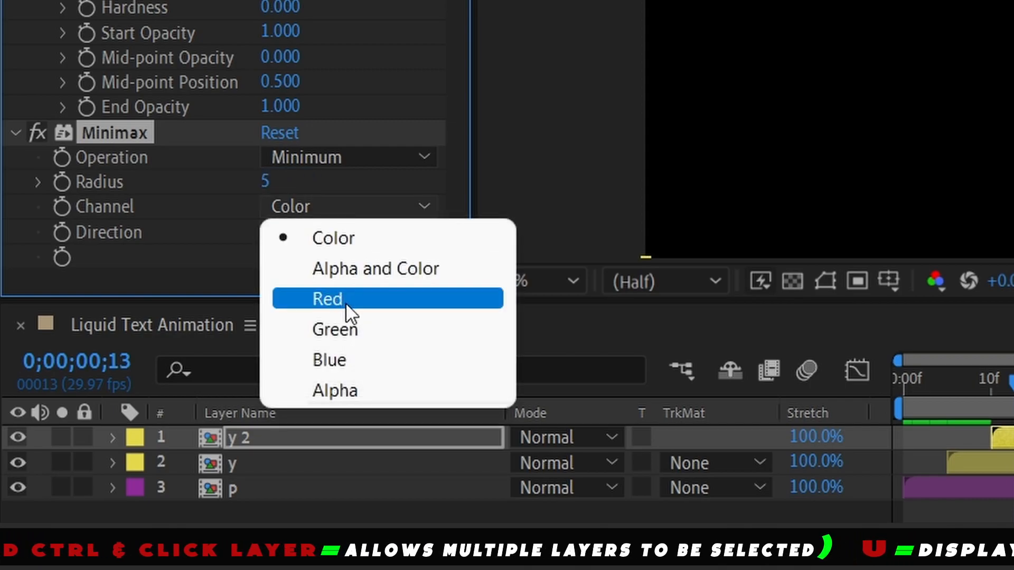
click(349, 268)
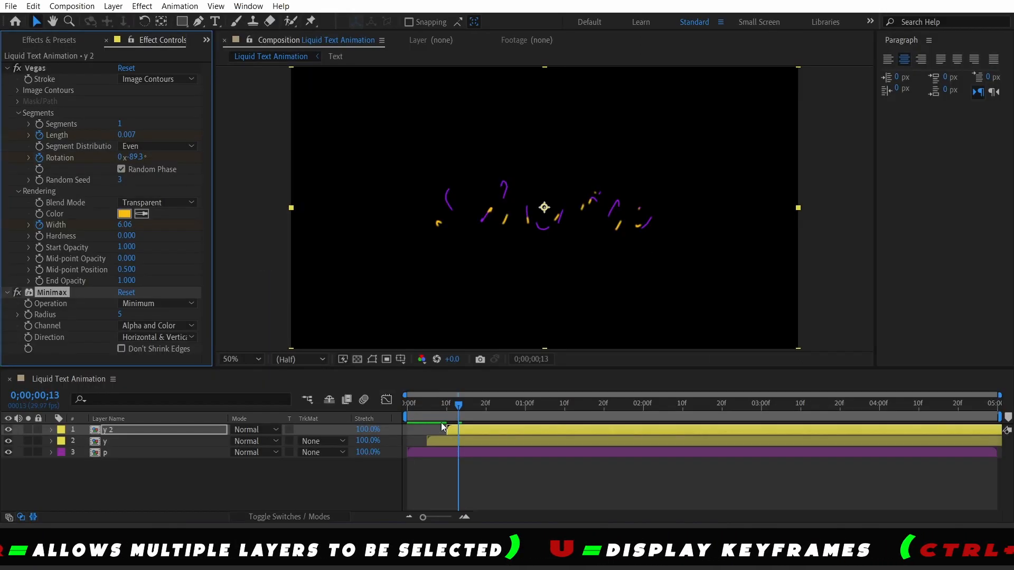
- Preview the animation with the Minimax effect from the first frame
drag(460, 406, 344, 421)
key(space)
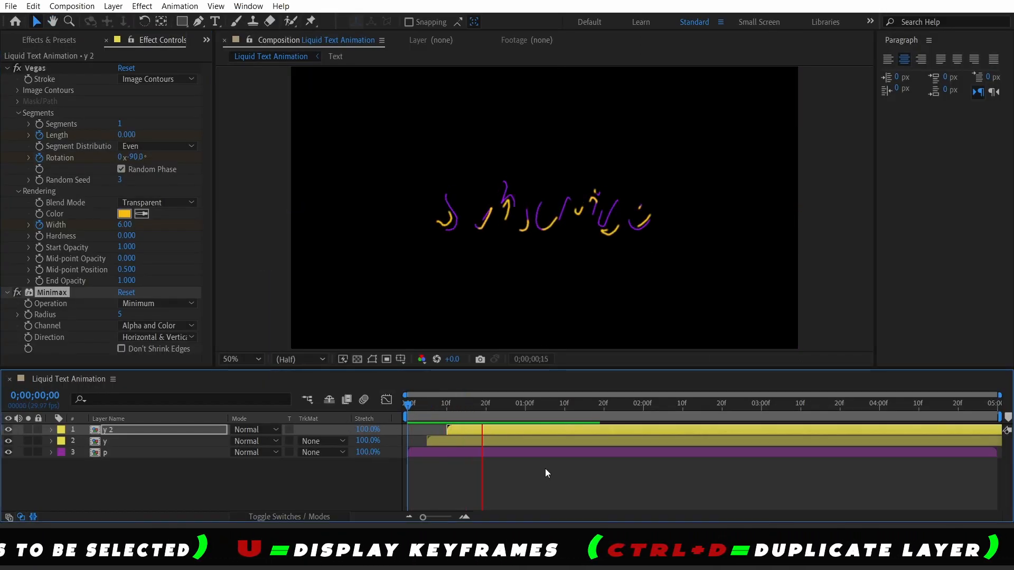
key(space)
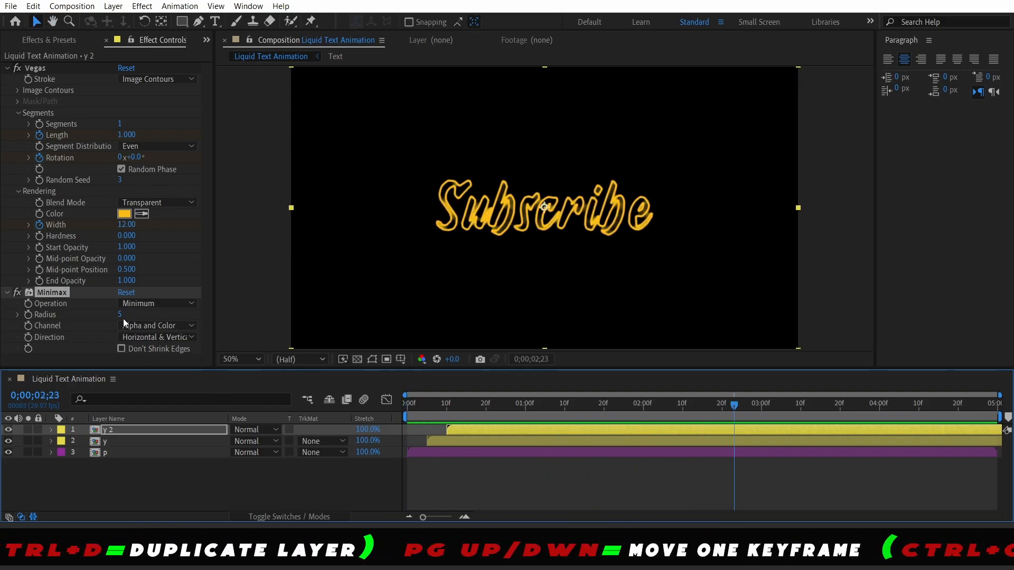
- Reorder Minimax above Vegas on the y 2 layer, keep its radius at 5, and return to the first frame
mouse_move(40, 293)
mouse_down()
mouse_move(49, 243)
mouse_move(38, 65)
mouse_up()
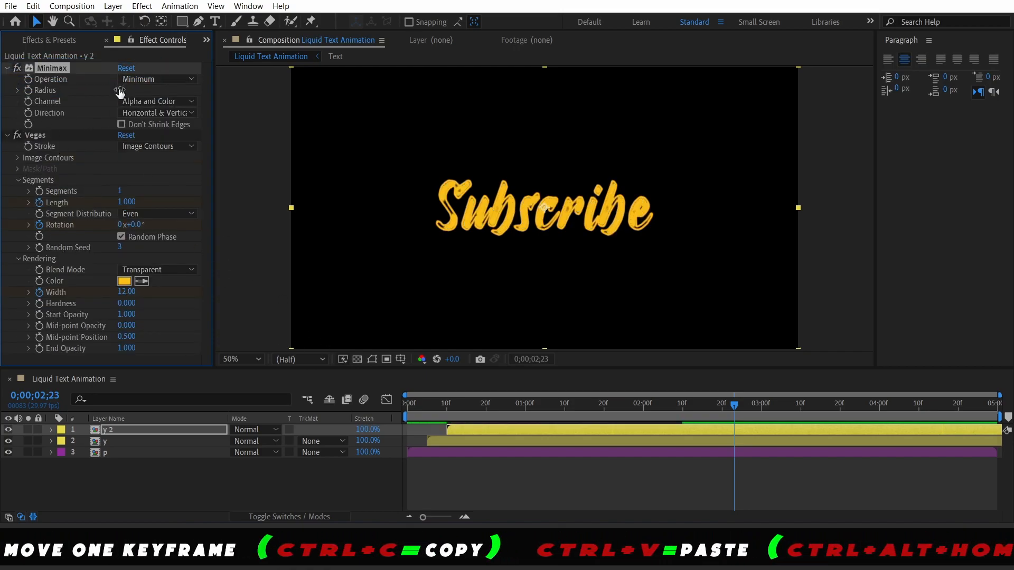
drag(120, 90, 119, 90)
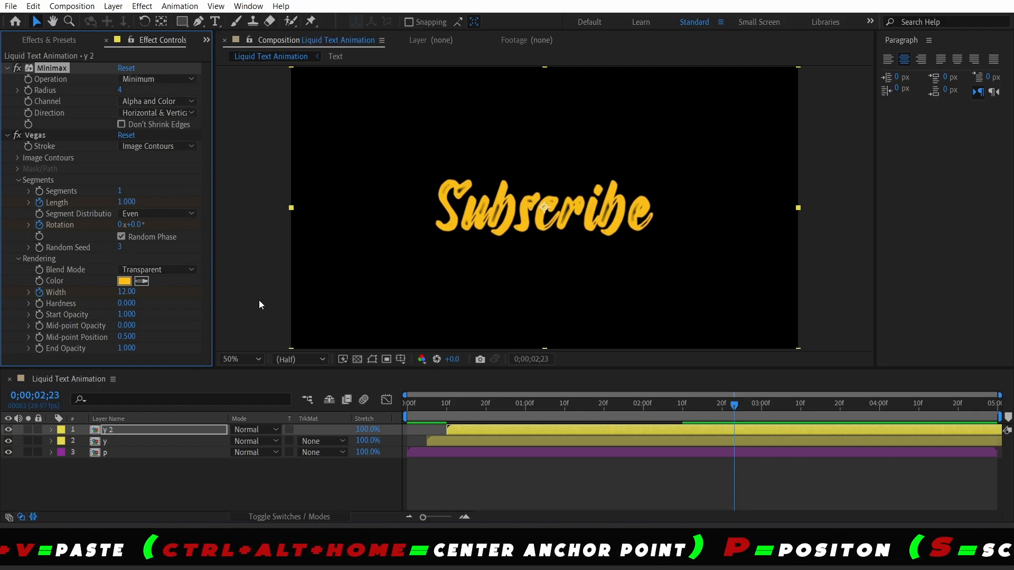
click(120, 90)
text(5)
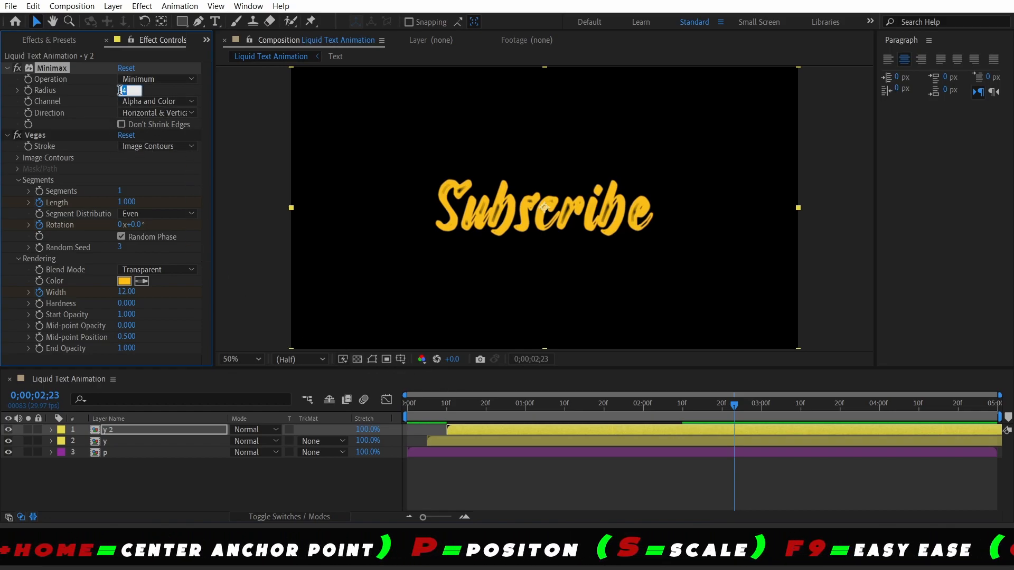
click(192, 474)
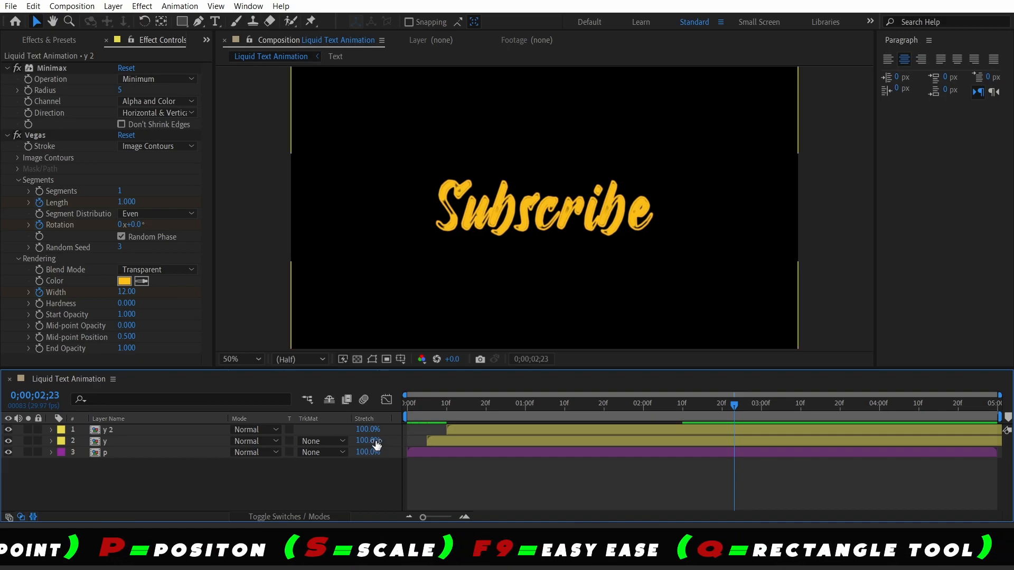
drag(471, 407, 398, 411)
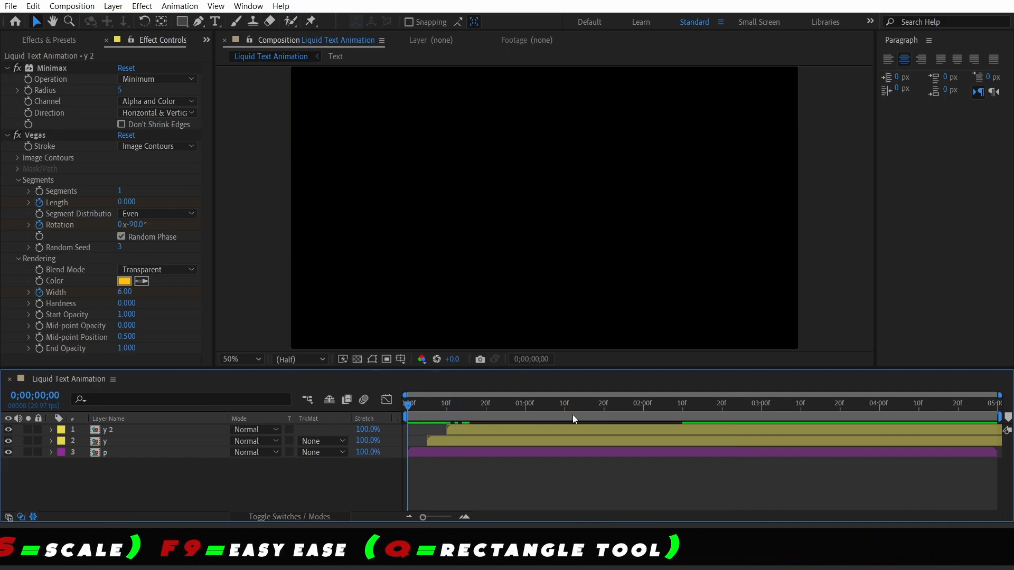
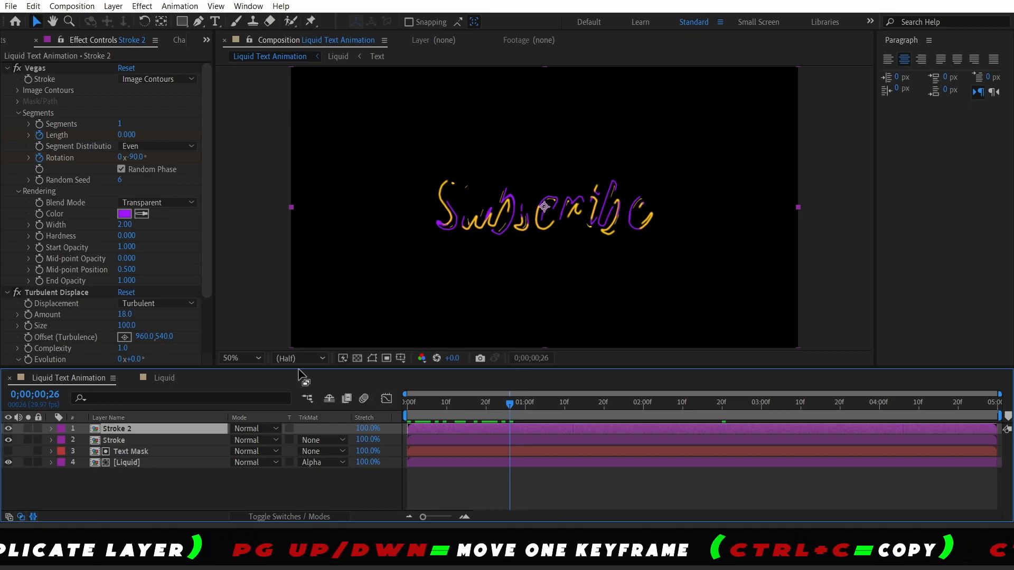
- Sample the yellow of the existing stroke as the Vegas color of the Stroke 2 layer
click(142, 213)
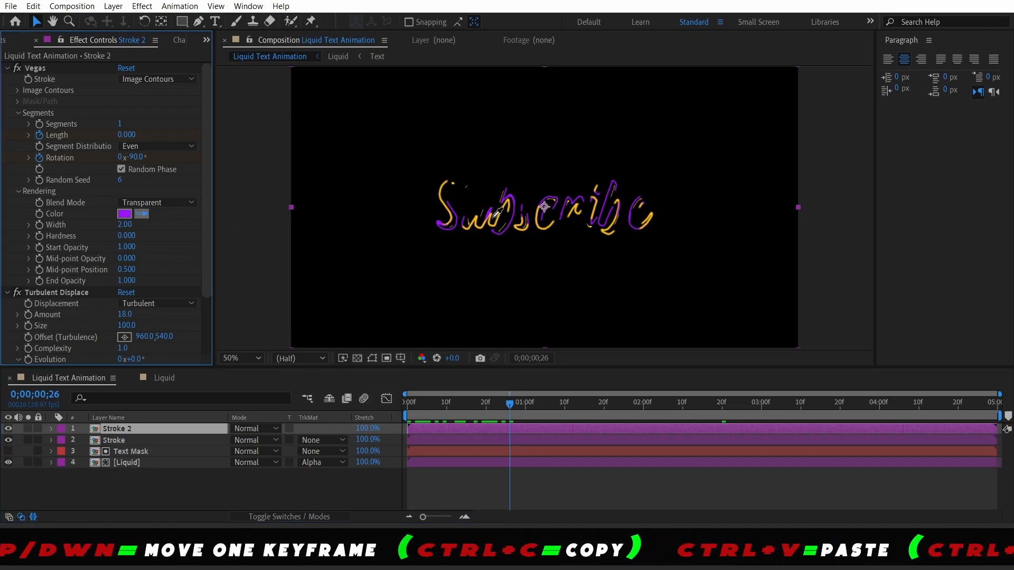
click(520, 228)
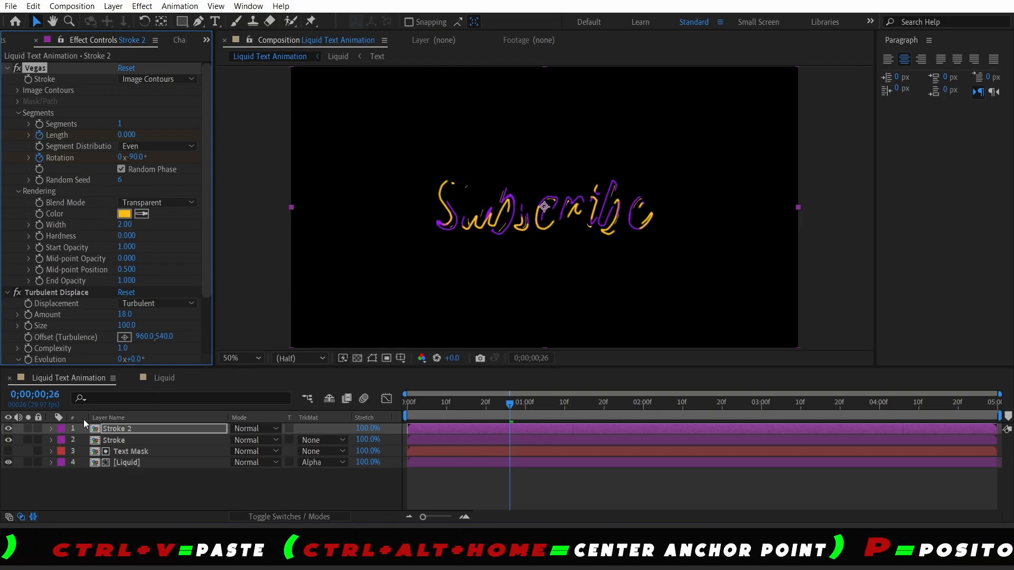
click(148, 486)
- Preview the animation from the first frame with the recolored Stroke 2 layer
drag(458, 404, 273, 401)
key(space)
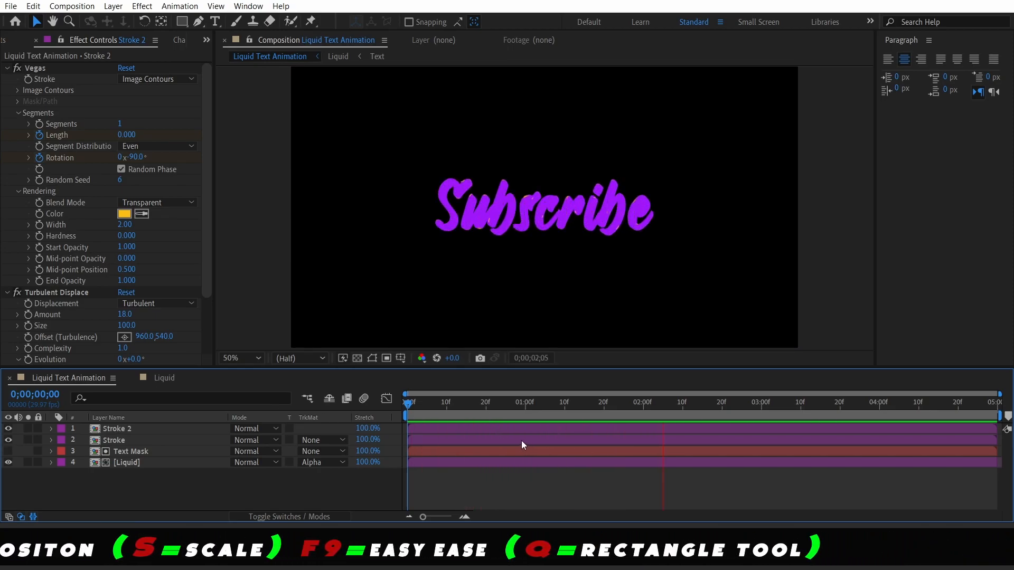
key(space)
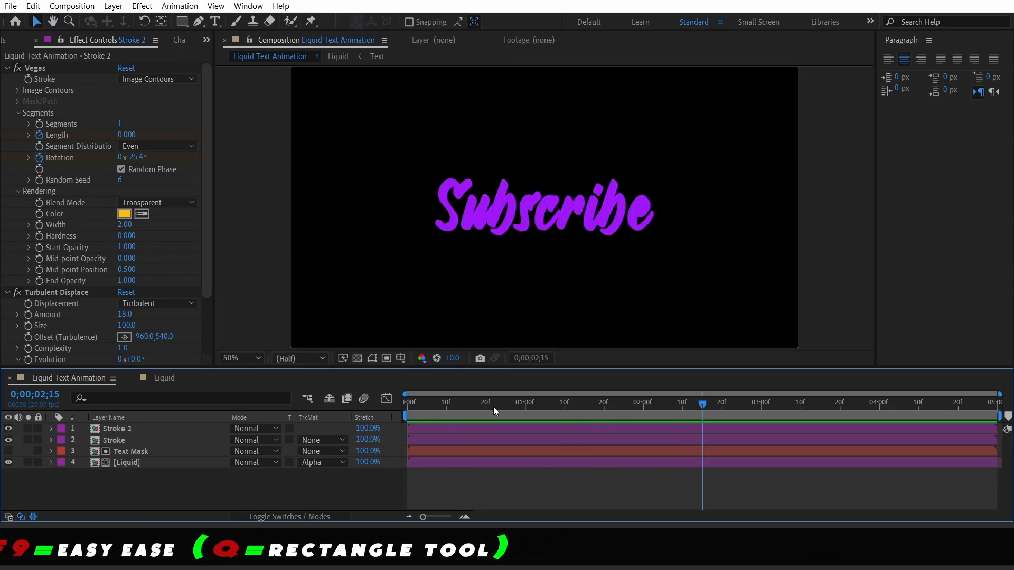
- At 0;00;02;05, set Stroke 2's Vegas width to 5.60 and its Turbulent Displace amount 26, size 117, offset 990, 638 and evolution 14°
drag(493, 407, 658, 425)
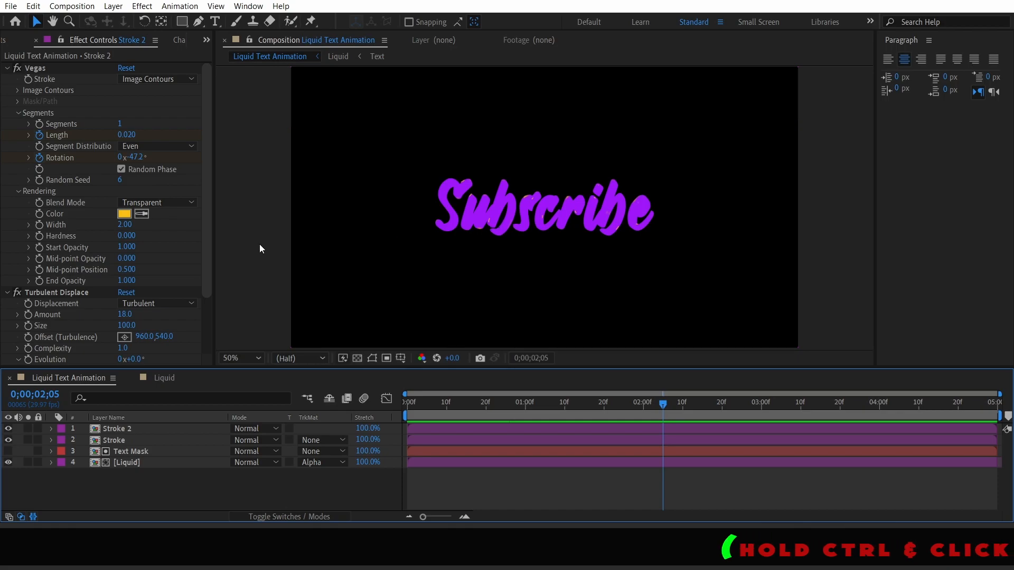
drag(129, 230, 175, 231)
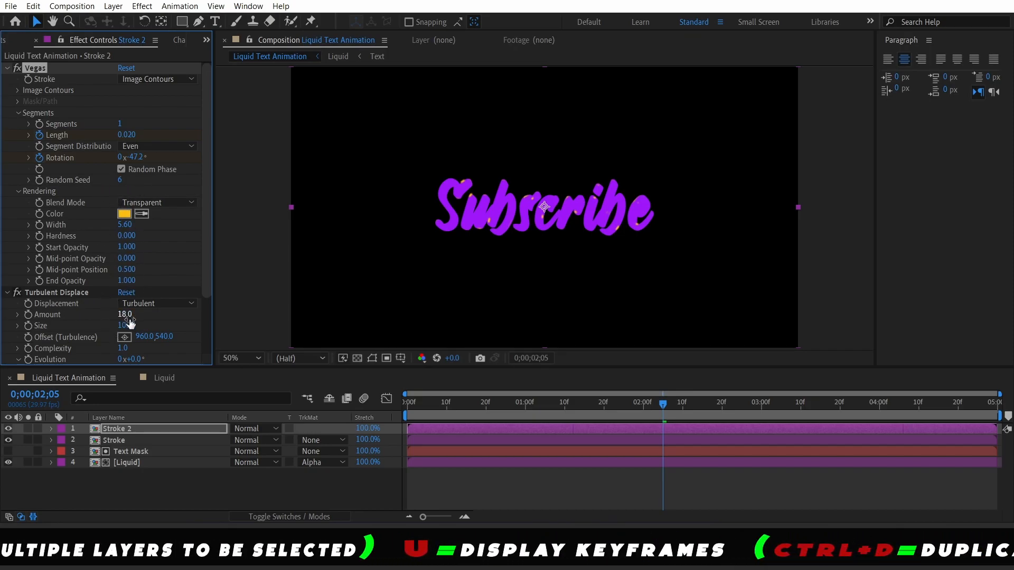
drag(149, 338, 154, 337)
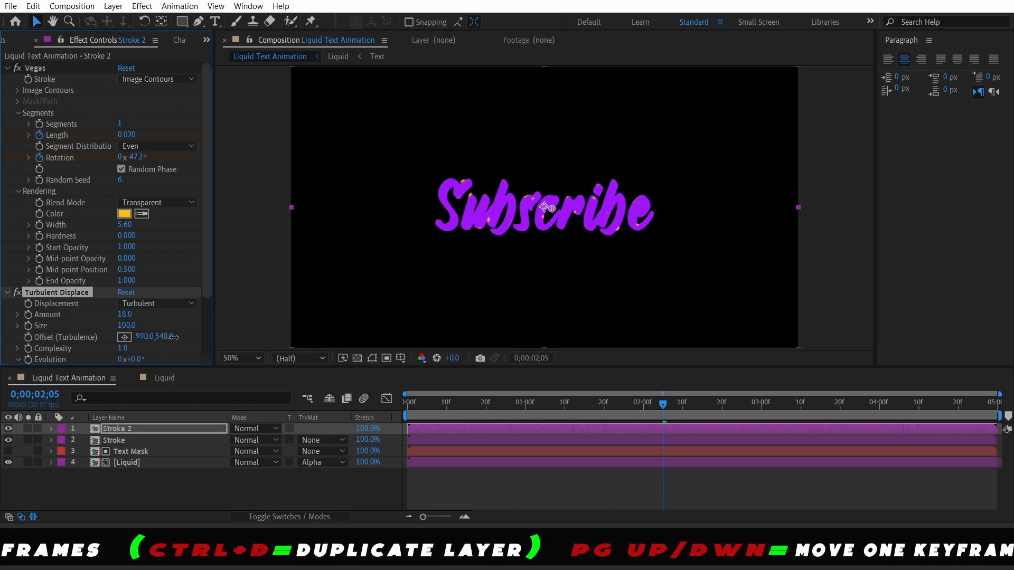
drag(173, 337, 181, 344)
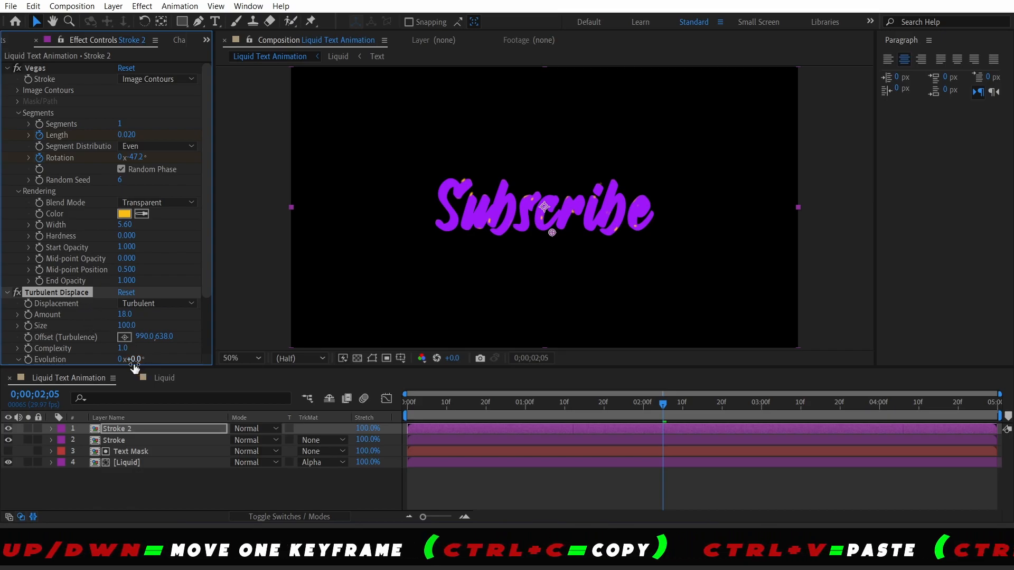
drag(135, 367, 138, 367)
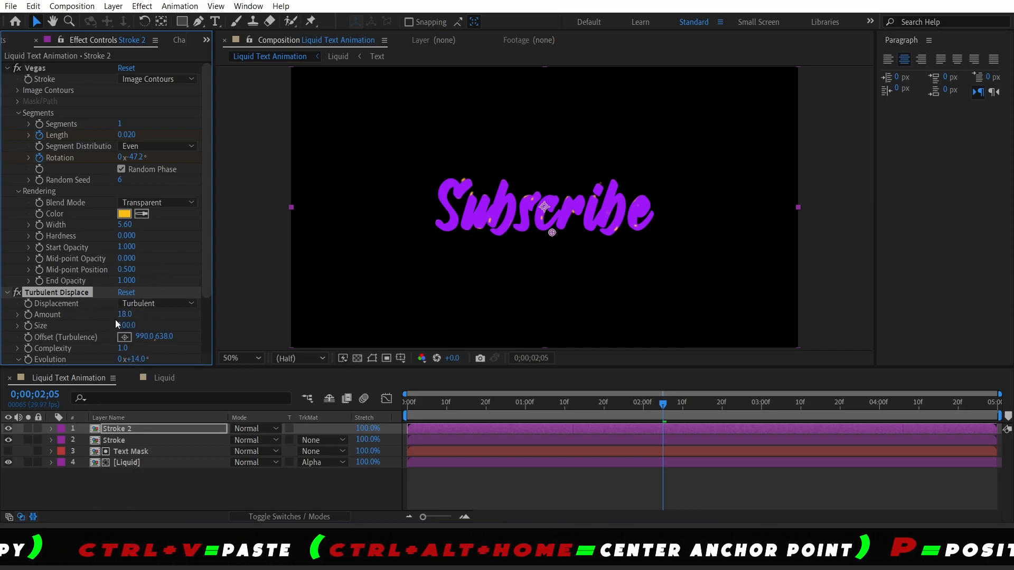
mouse_move(129, 325)
mouse_down()
mouse_move(142, 325)
mouse_move(129, 315)
mouse_up()
- Preview the adjusted stroke displacement from the first frame and deselect the layers
click(487, 407)
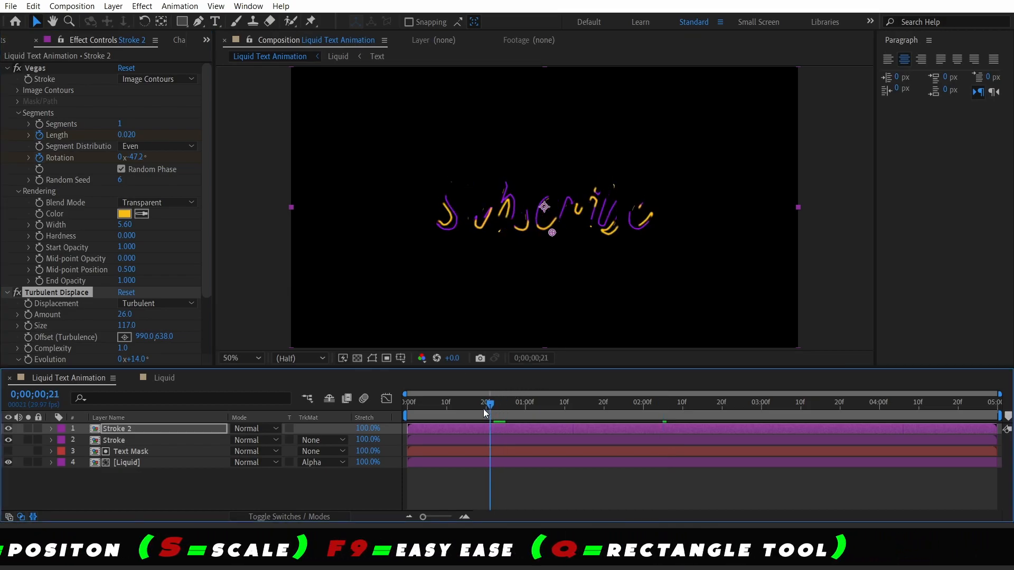
drag(484, 410, 356, 417)
key(space)
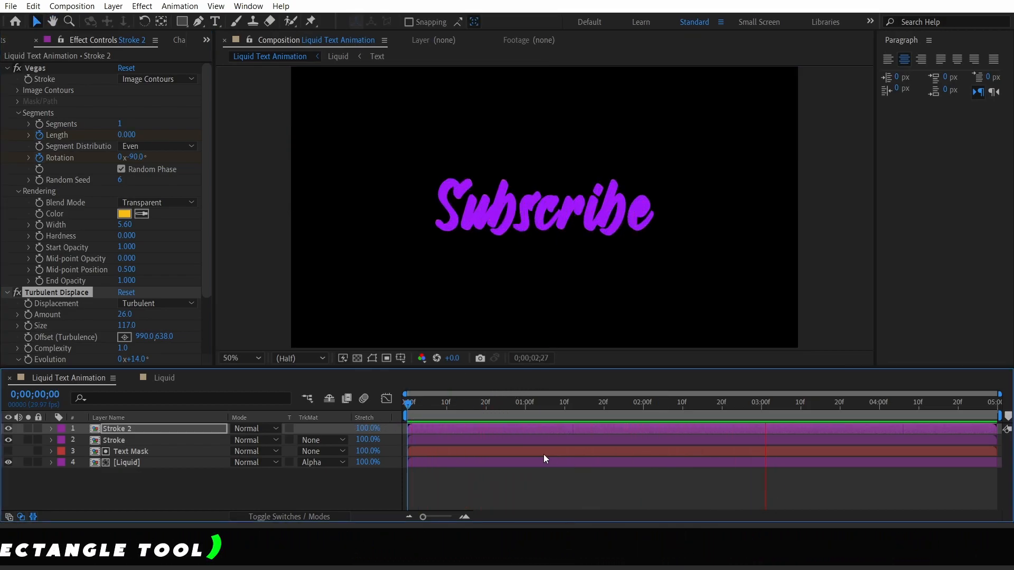
click(123, 491)
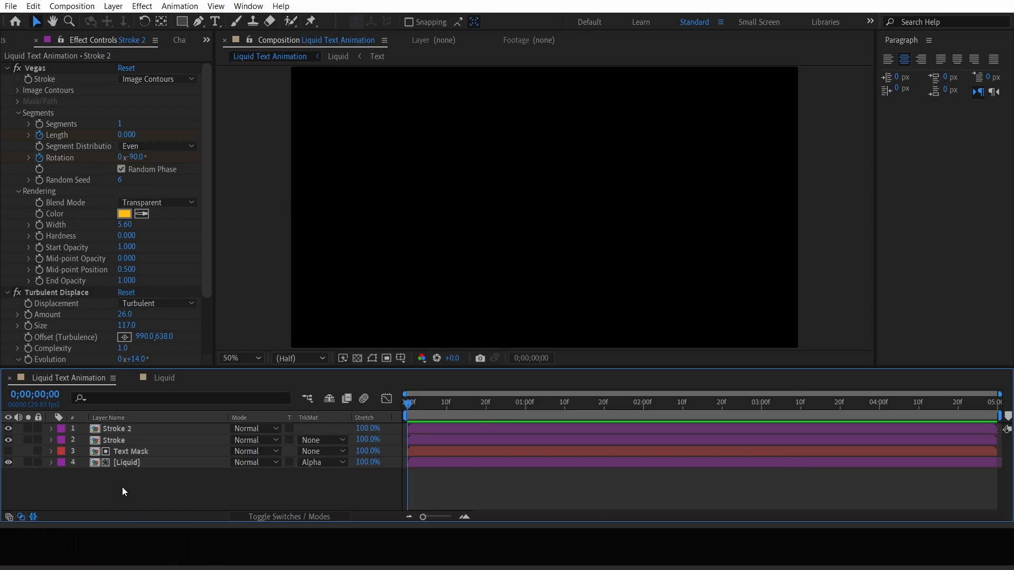
- Create a 1920 × 1080 px black solid layer named BG
right_click(124, 491)
mouse_move(179, 340)
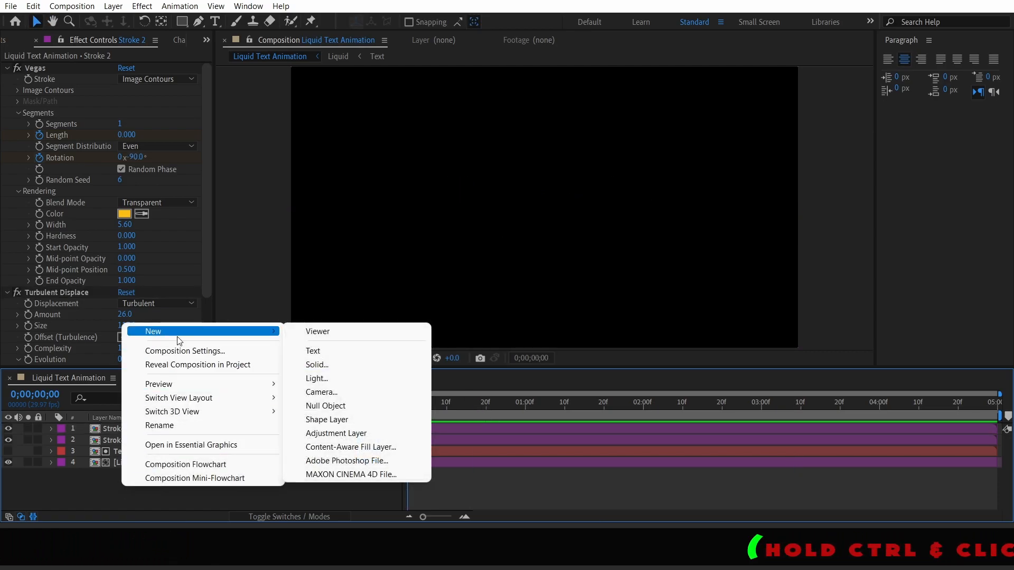
click(317, 365)
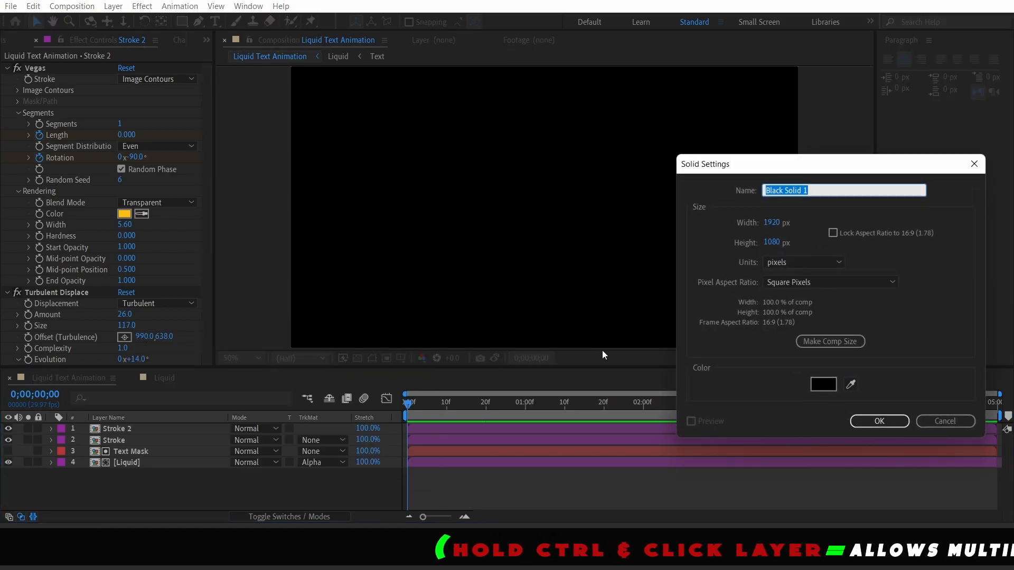
text(BG)
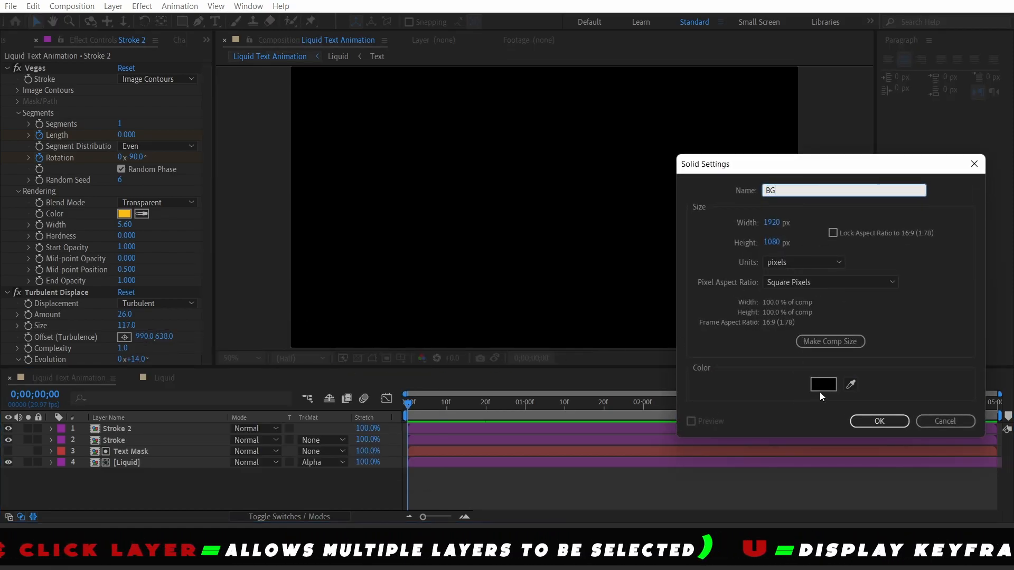
click(869, 422)
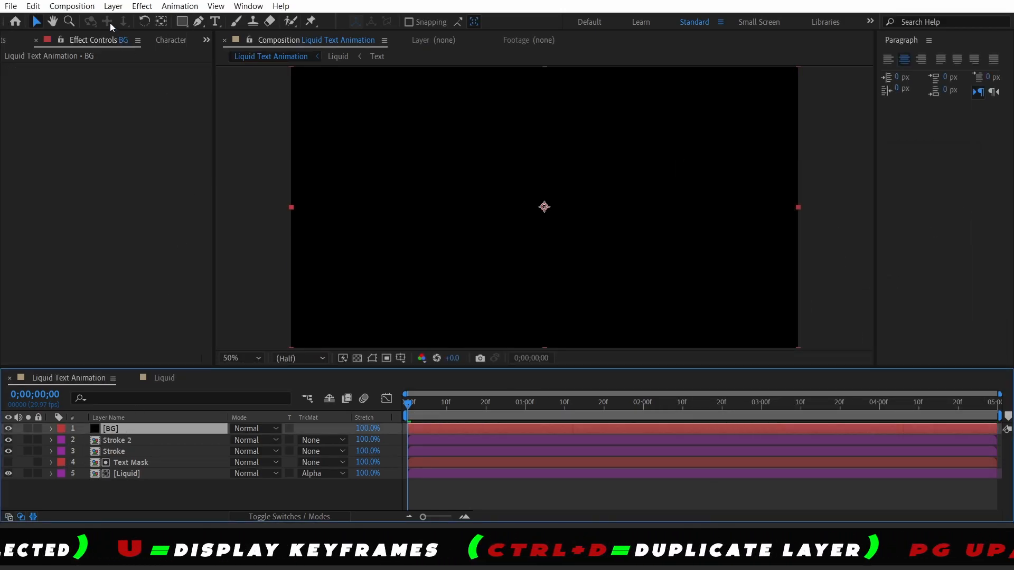
- Recolor the BG solid to very dark gray 0E0E0E and move it below all the other layers
click(113, 6)
click(146, 34)
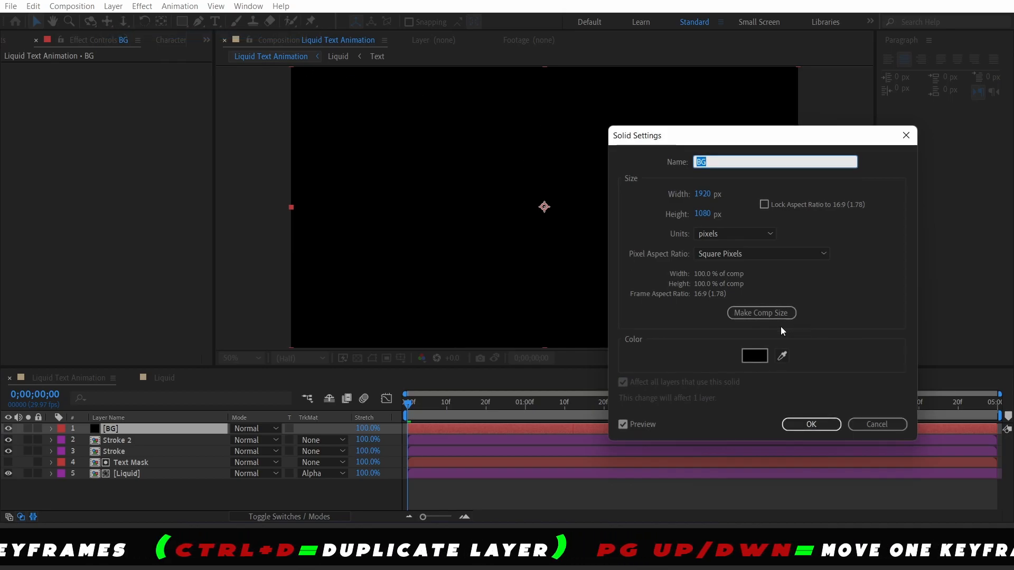
click(754, 355)
click(563, 432)
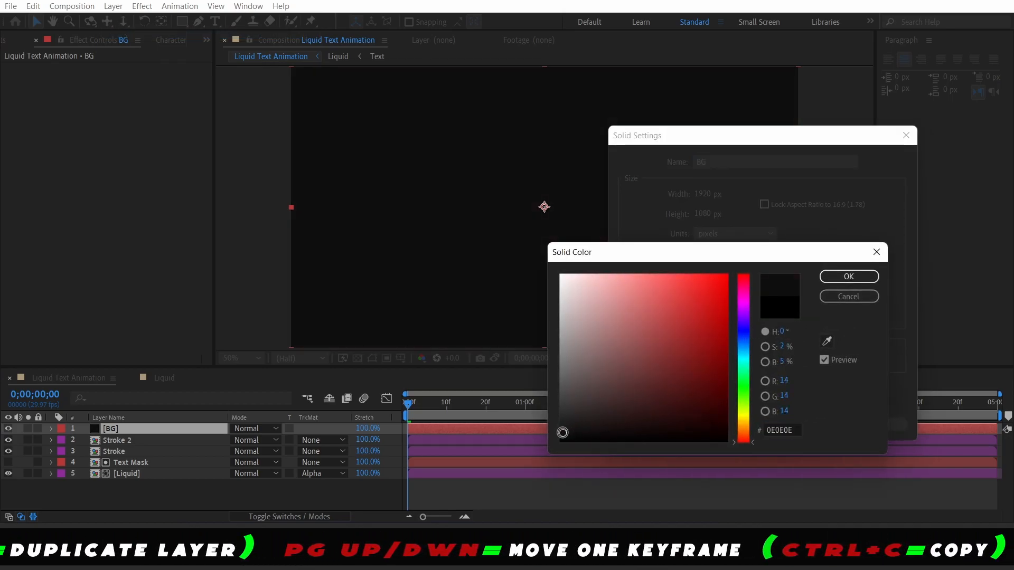
click(851, 280)
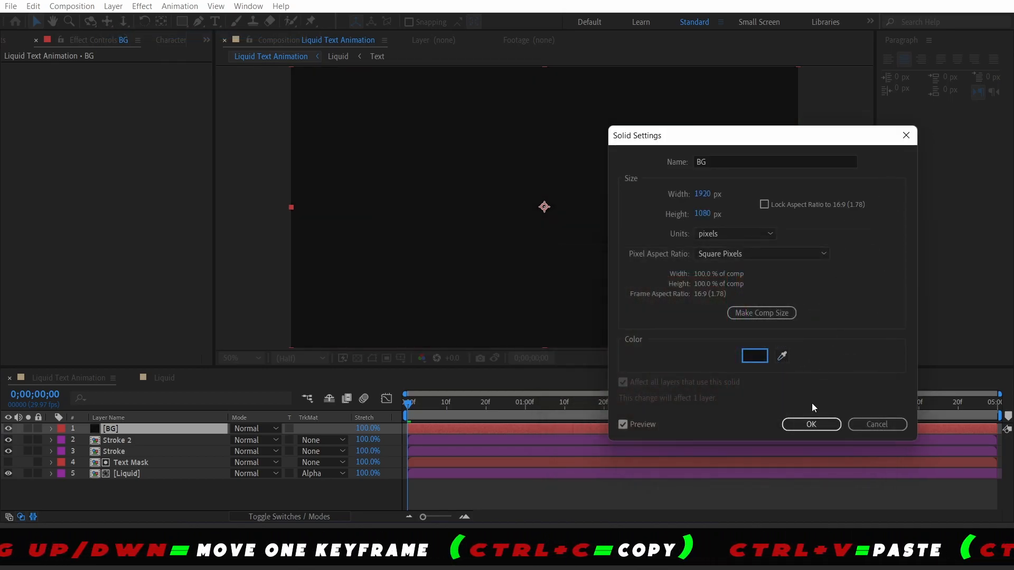
click(811, 424)
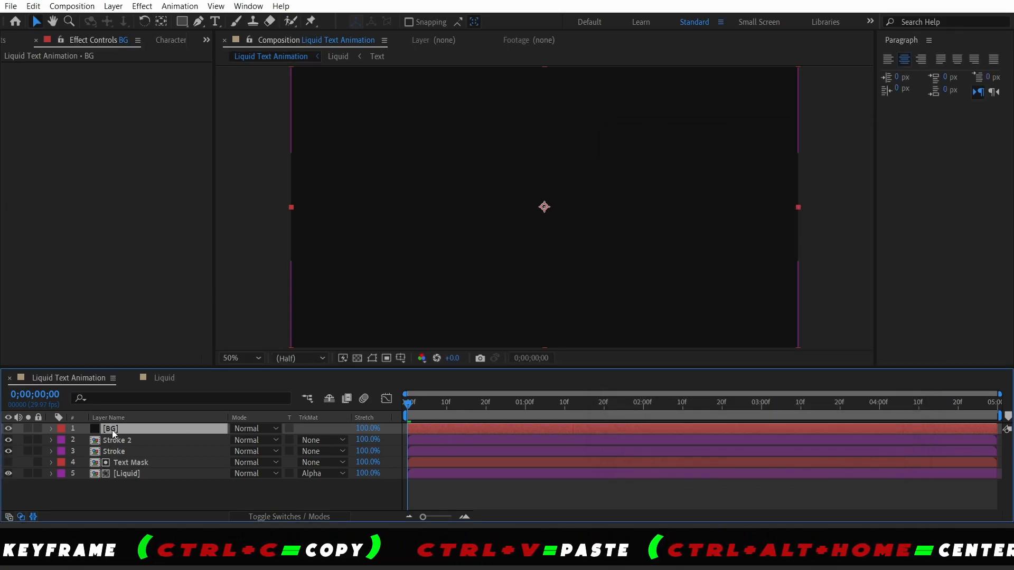
drag(113, 434, 115, 483)
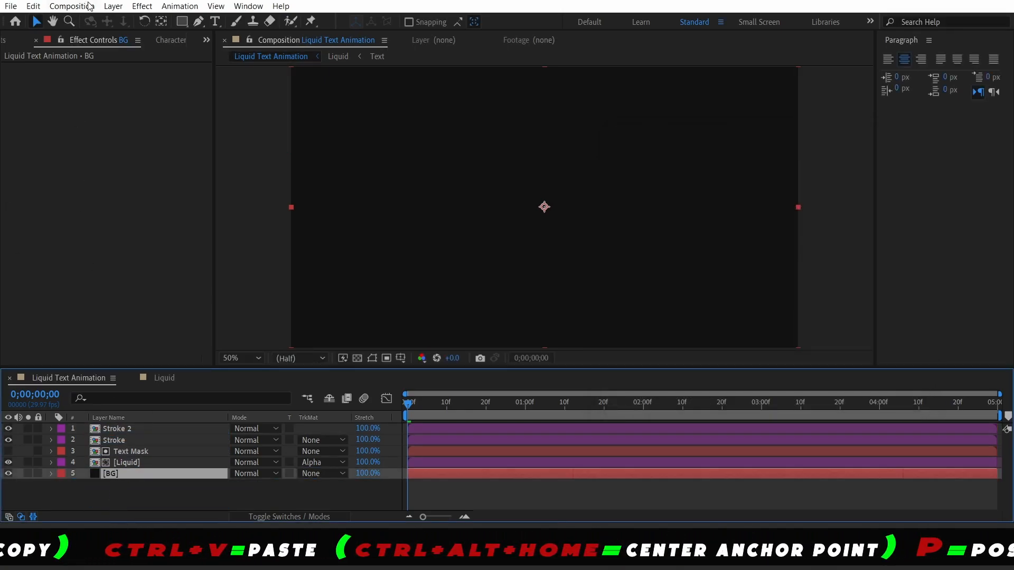
- Search the effects for "fra" and apply Fractal Noise to the BG layer
key(ctrl+5)
click(204, 58)
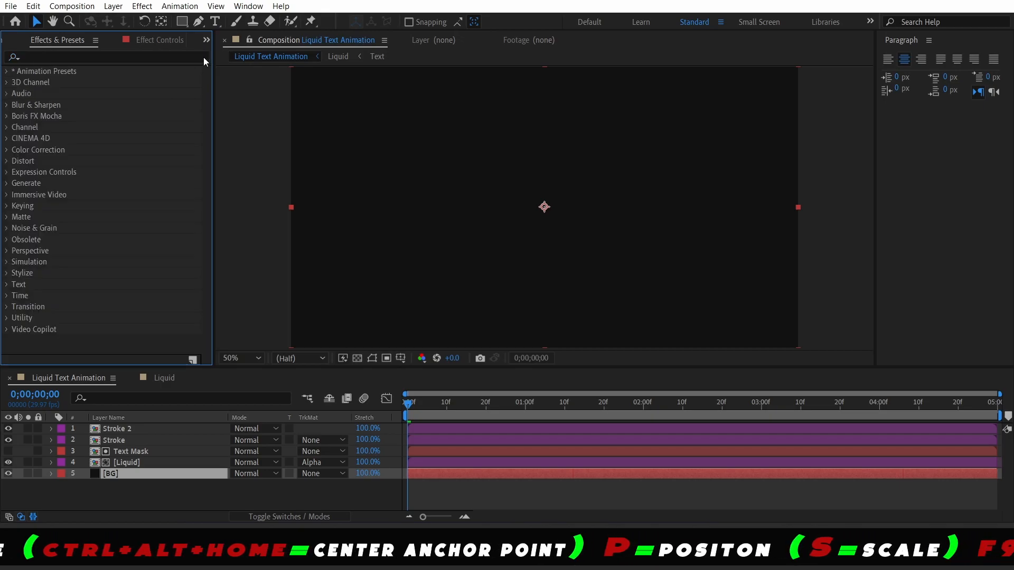
text(fra)
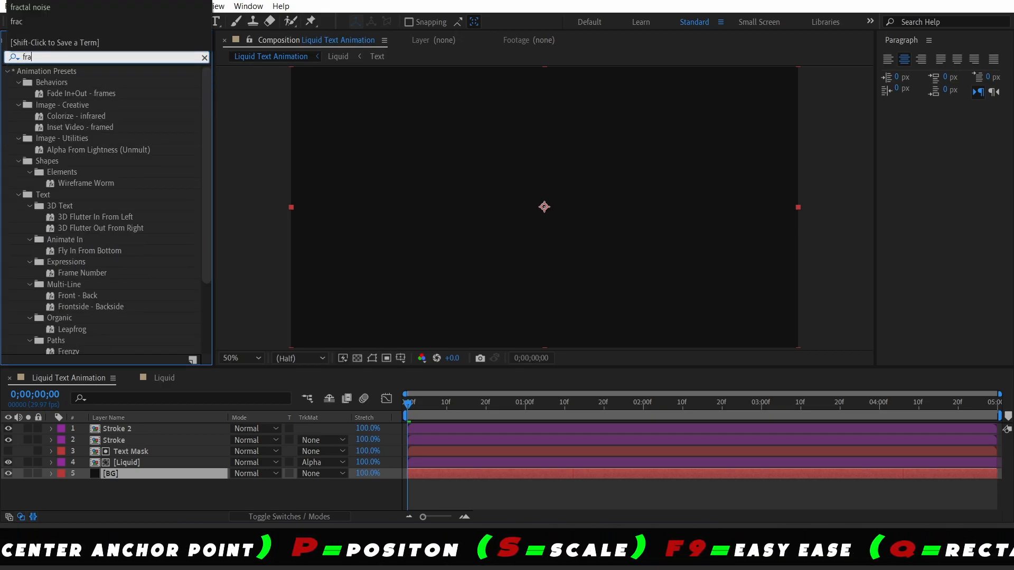
text(acta)
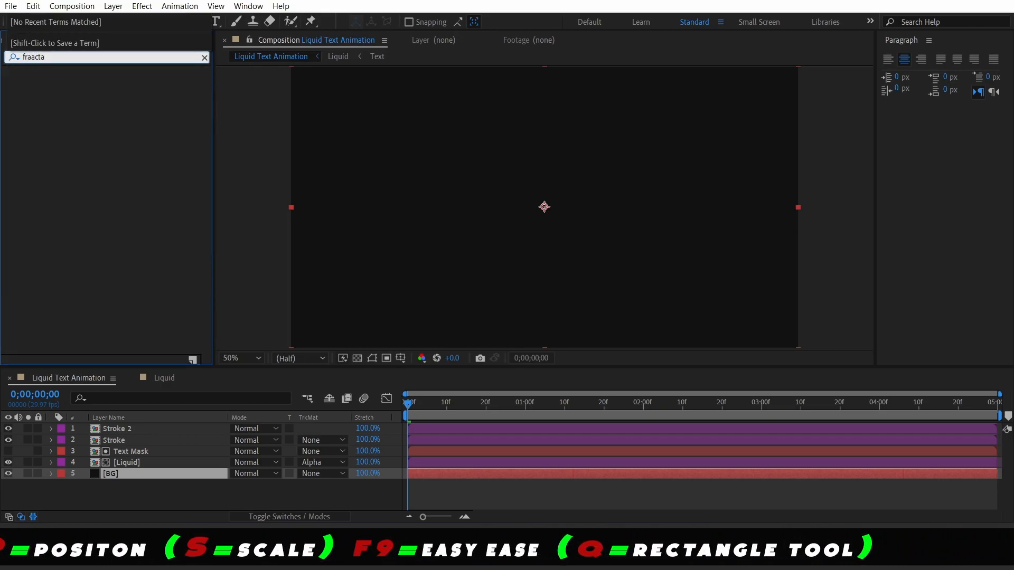
key(BackSpace)
key(BackSpace)
key(BackSpace)
key(BackSpace)
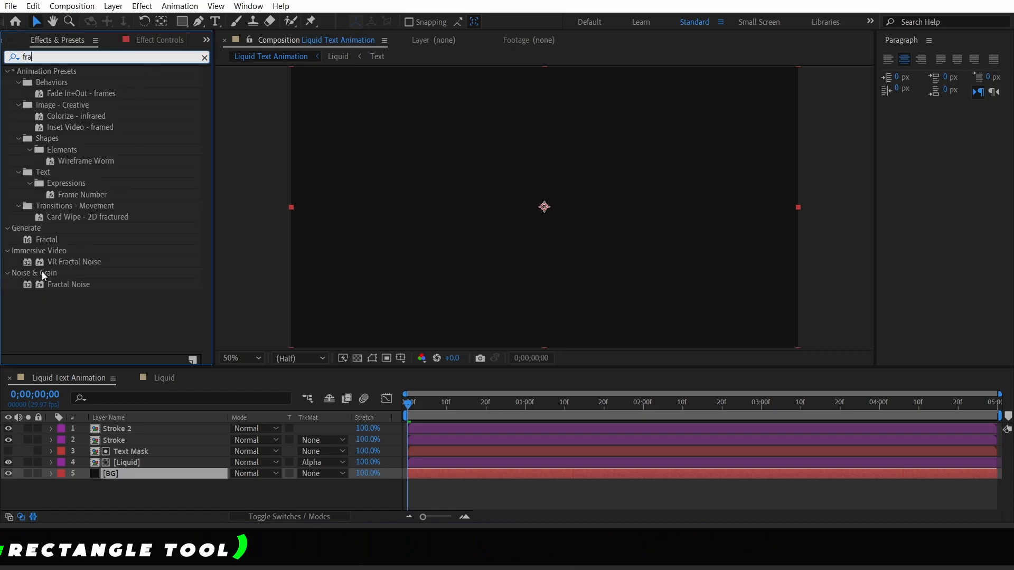
drag(59, 286, 136, 472)
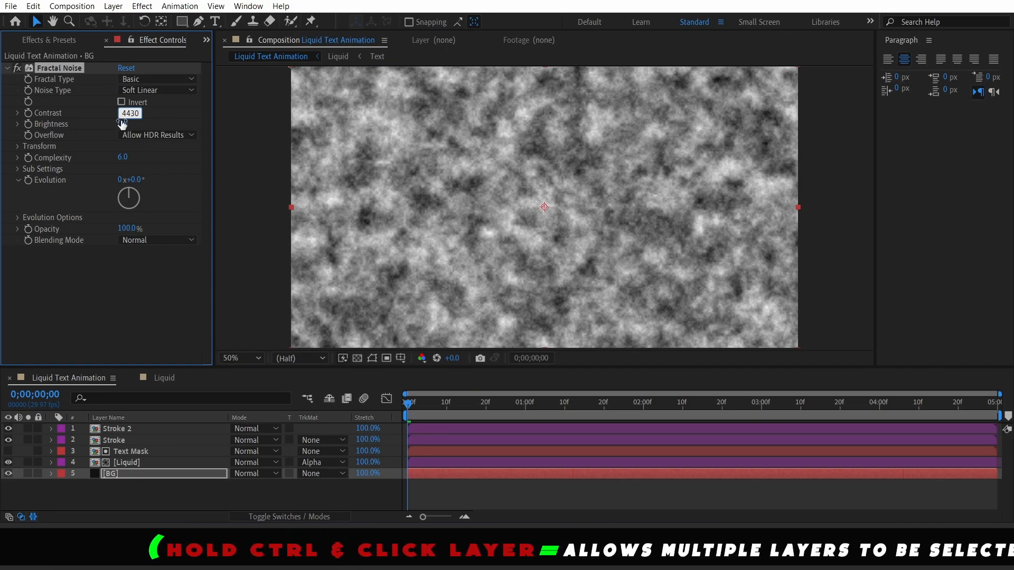
- Set the BG layer's Fractal Noise contrast to 4430 and its transform scale to 500
click(129, 159)
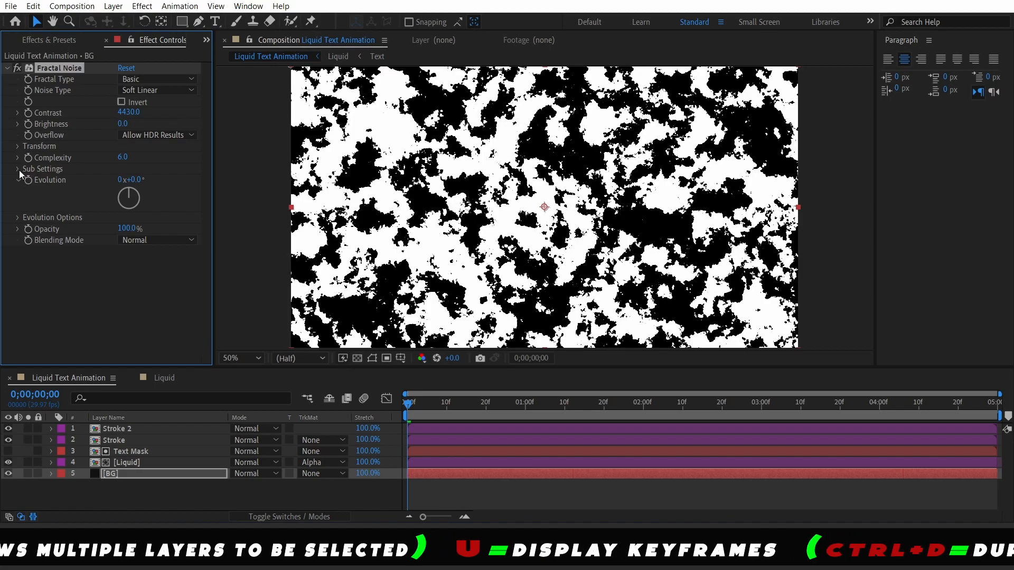
click(17, 147)
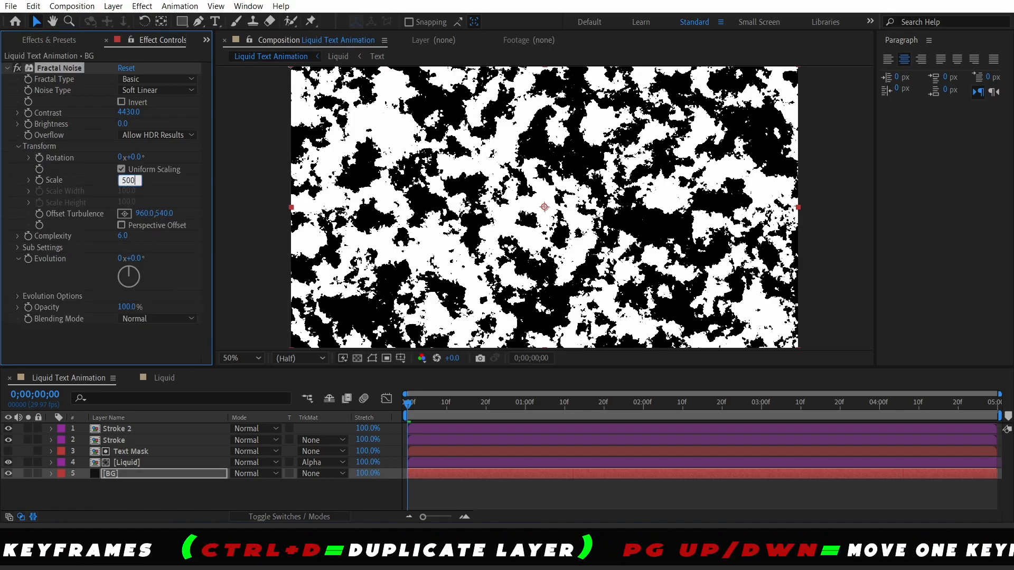
text(500)
key(Return)
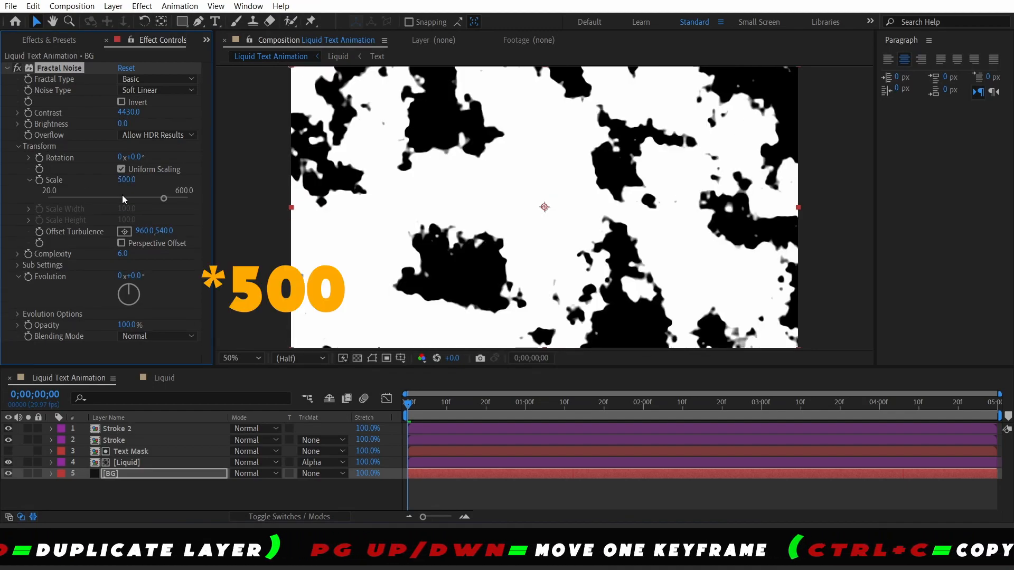
- Collapse the Evolution and Transform settings of the BG layer's Fractal Noise and set its brightness to -100
click(135, 337)
click(49, 337)
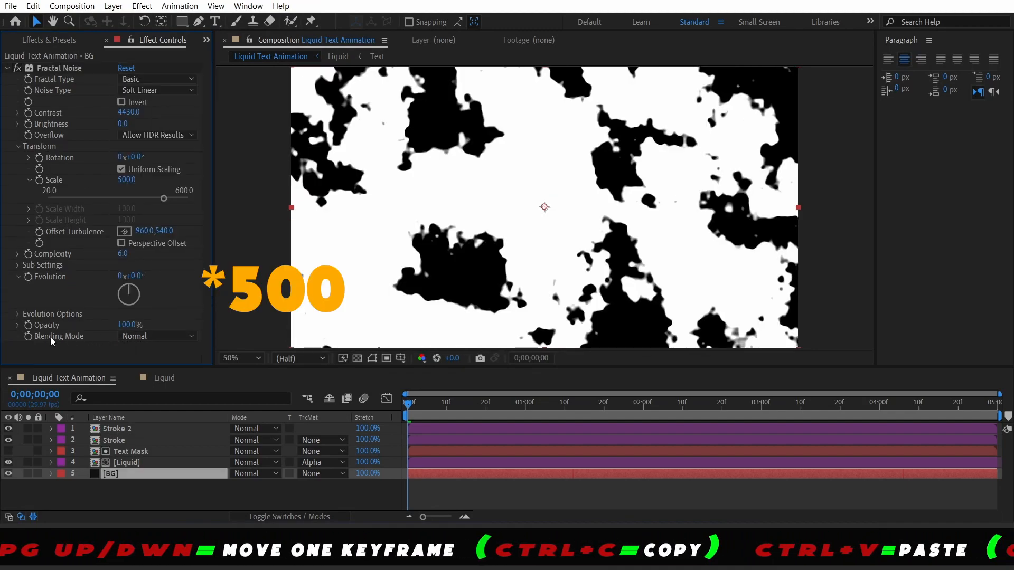
click(17, 276)
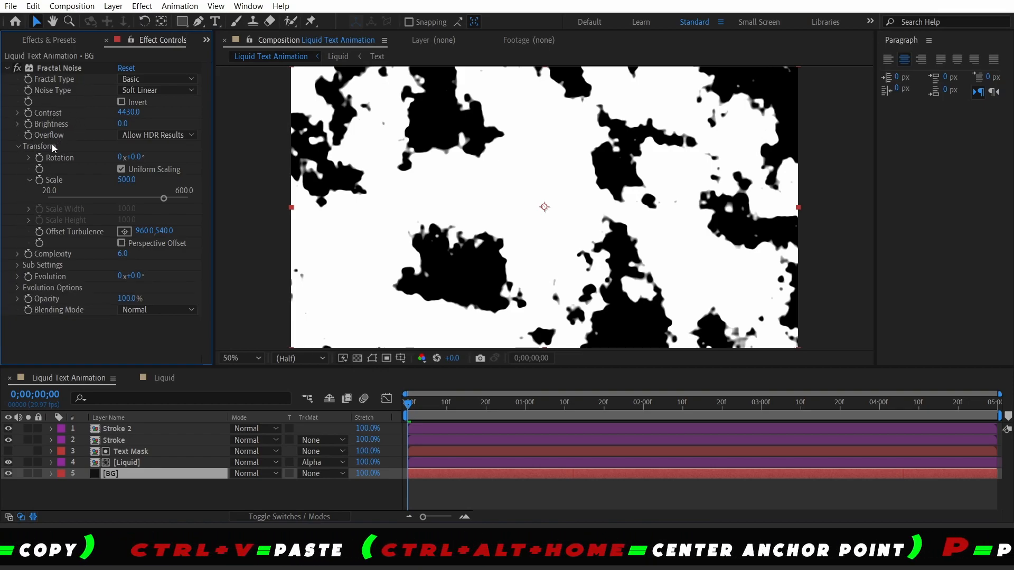
click(18, 147)
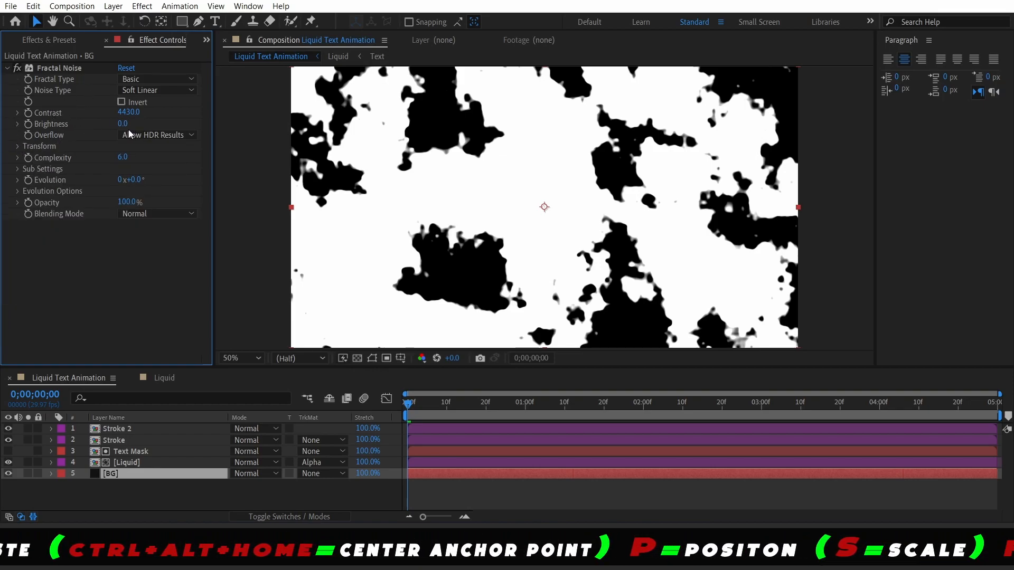
click(143, 81)
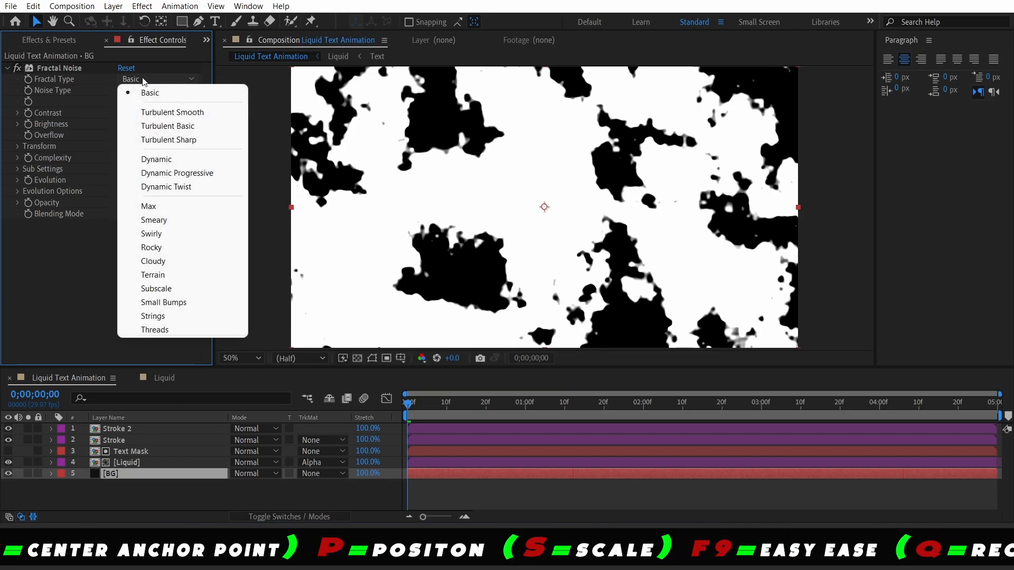
click(41, 102)
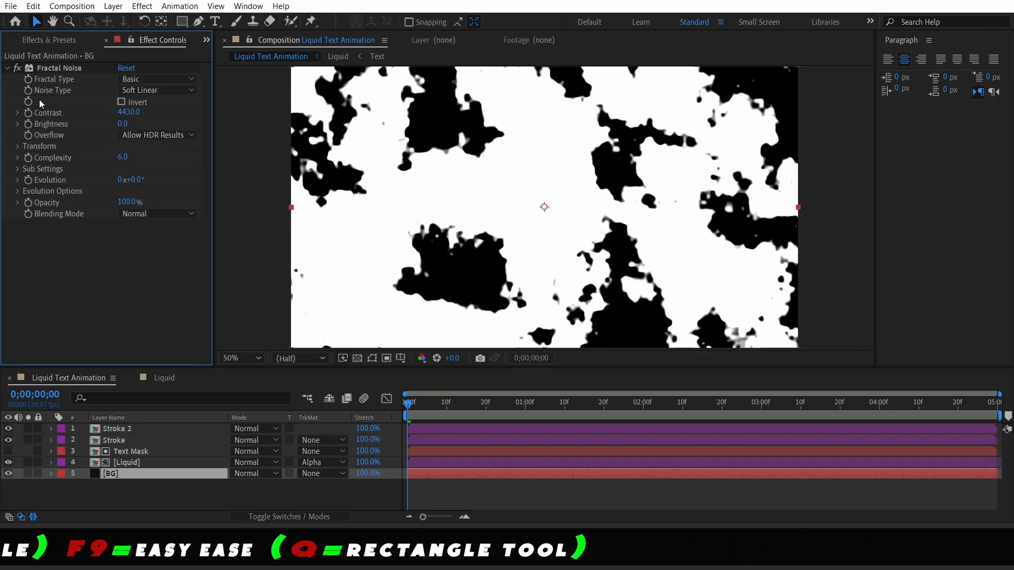
click(121, 124)
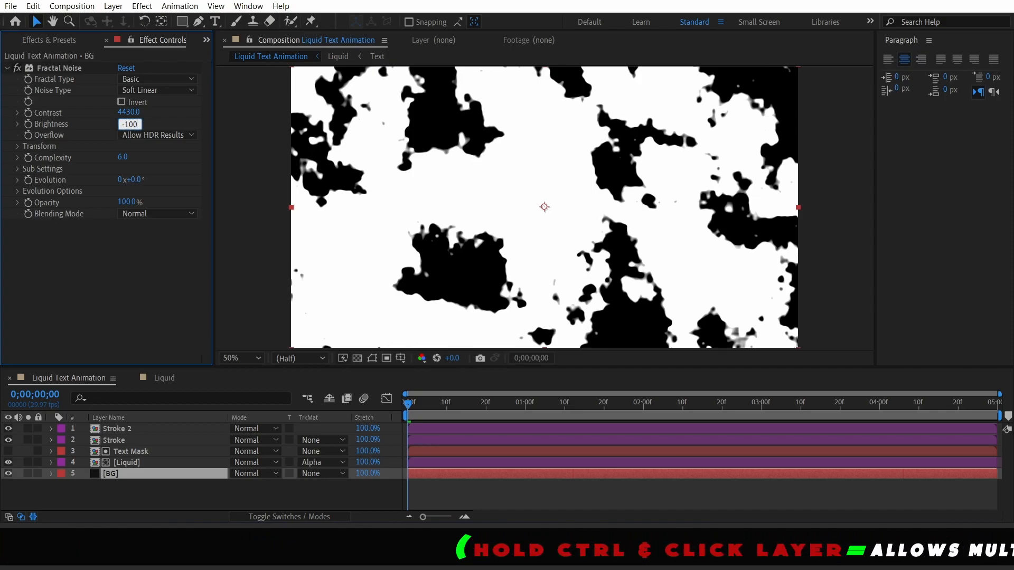
key(Return)
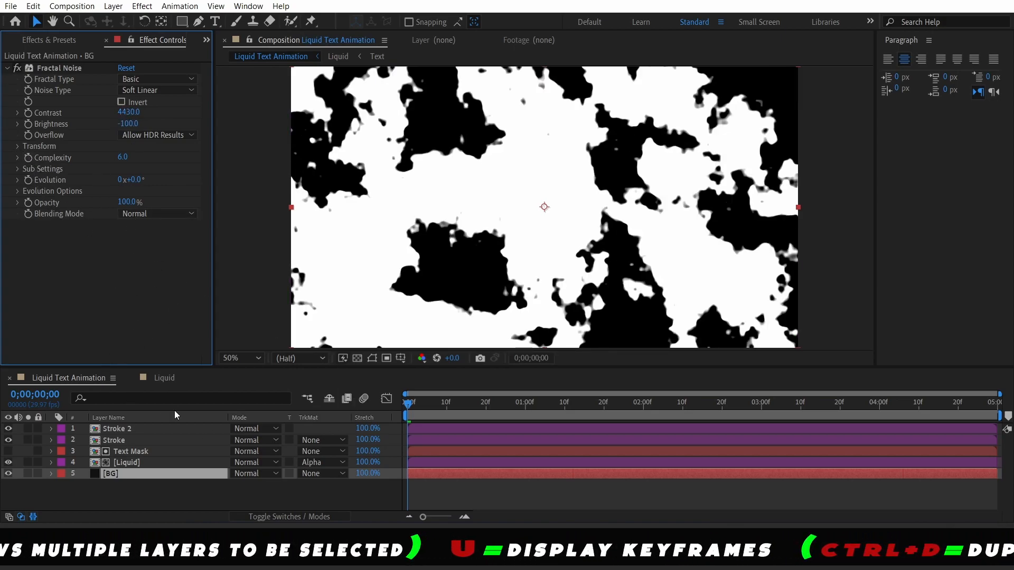
- Preview the animation from the start and pre-compose the BG layer as Texture, moving all attributes into it
key(space)
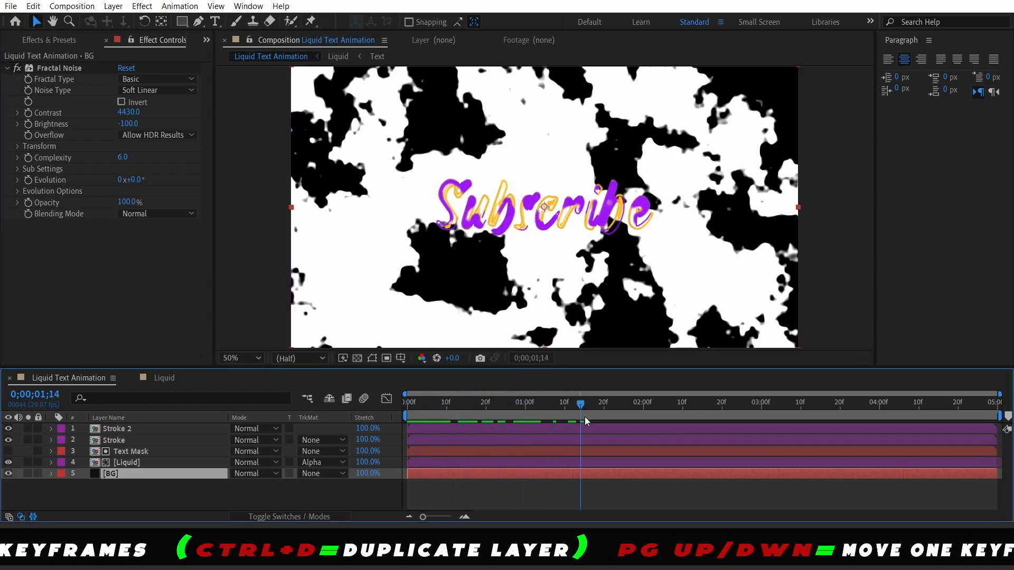
click(403, 411)
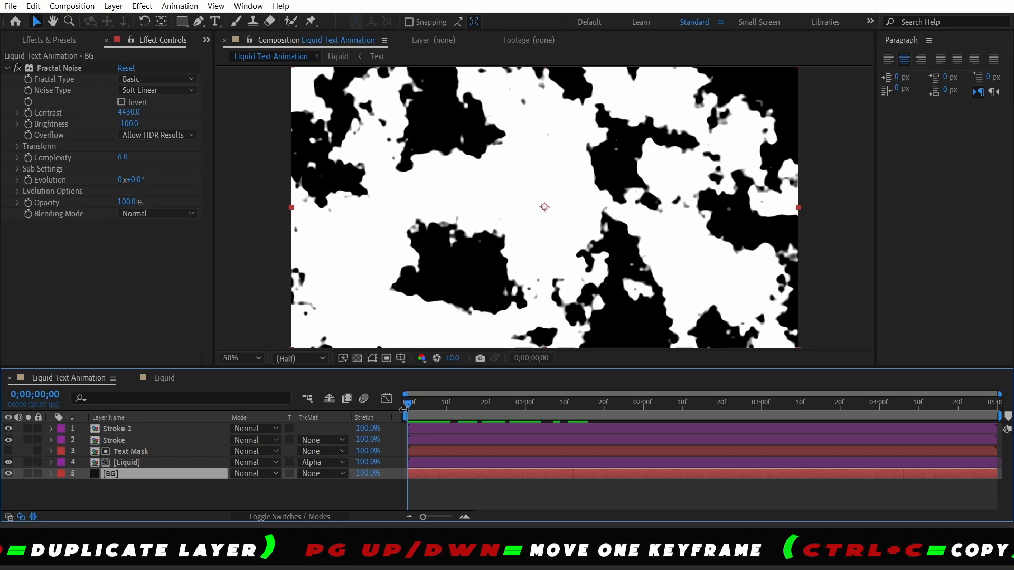
key(space)
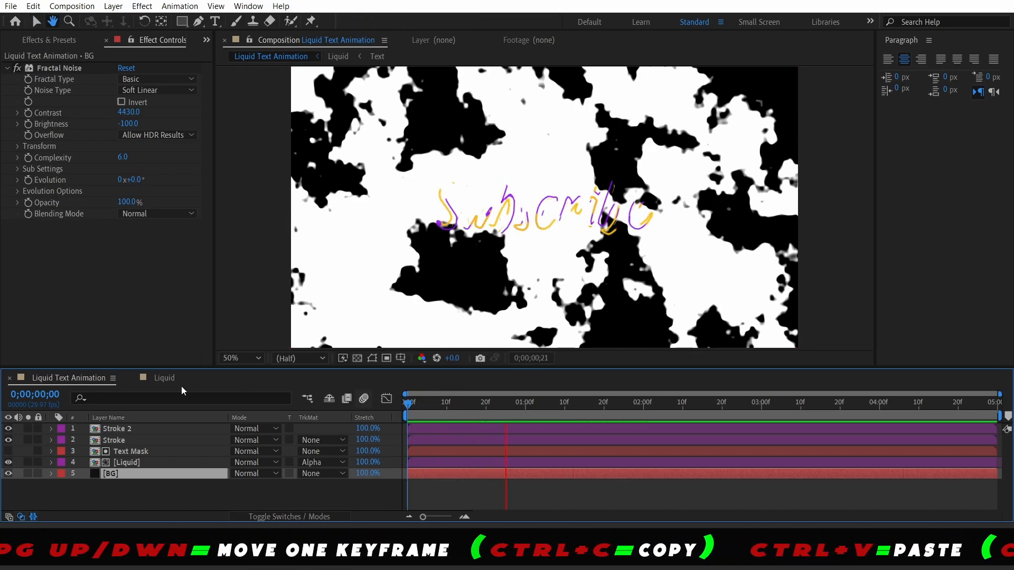
right_click(140, 475)
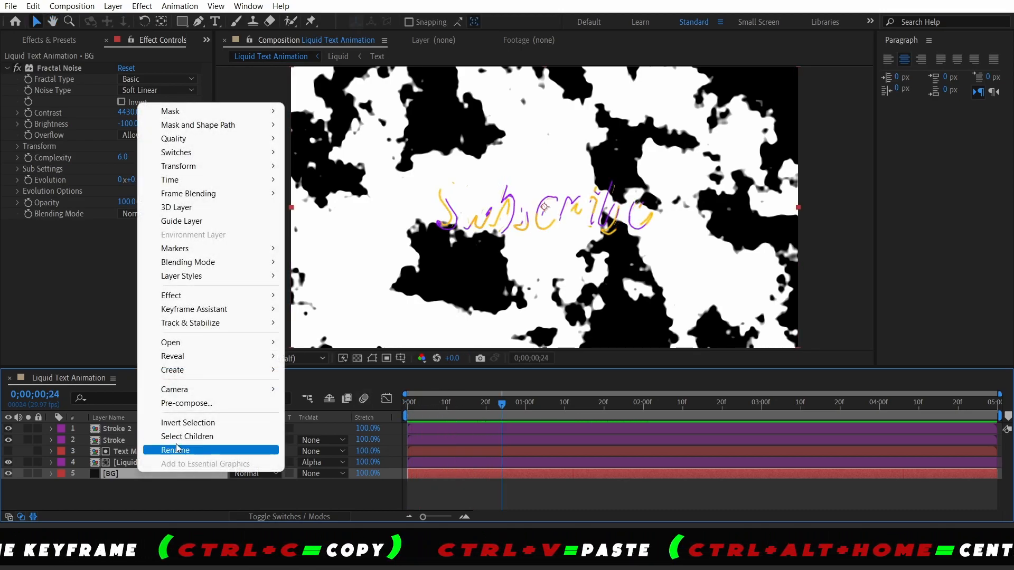
click(186, 403)
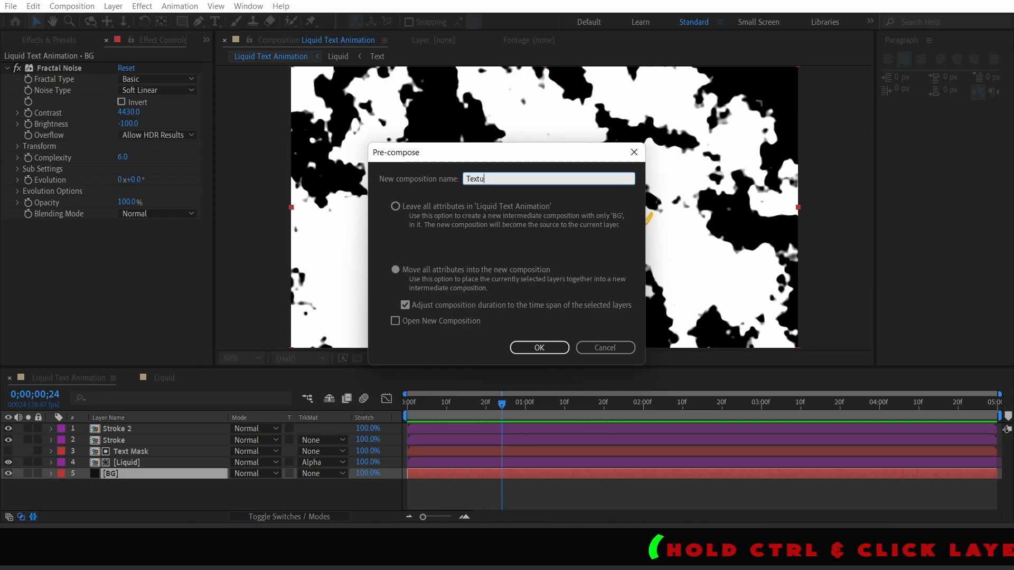
key(Return)
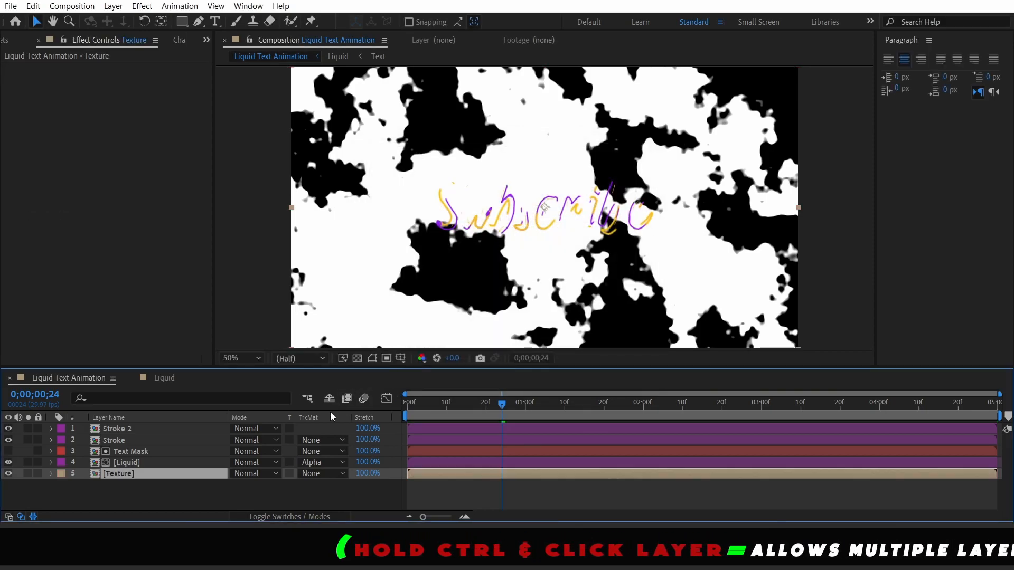
- Open the Texture composition and start keyframing the BG layer's Fractal Noise Offset Turbulence at 0;00;00;00
double_click(157, 475)
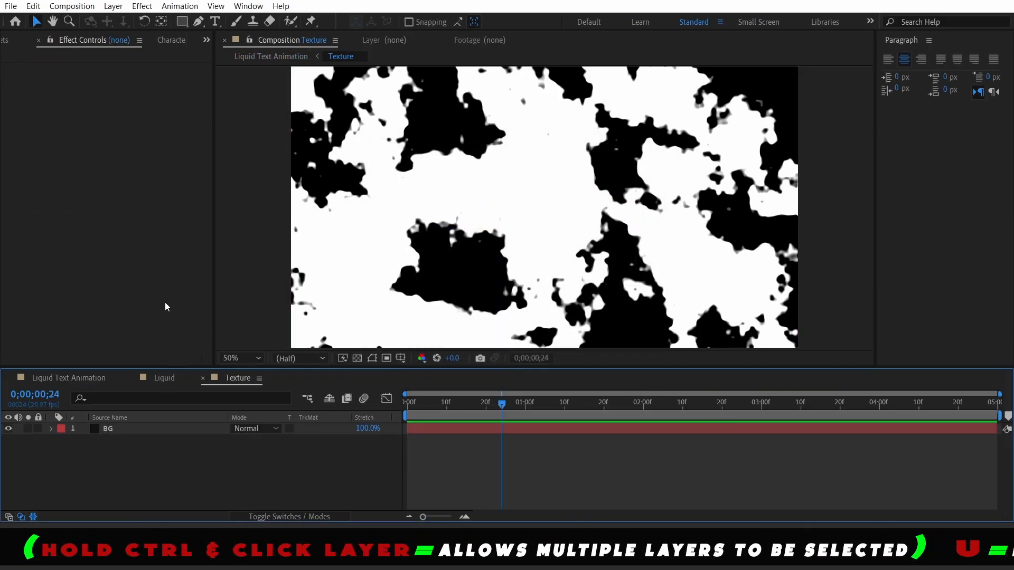
click(151, 429)
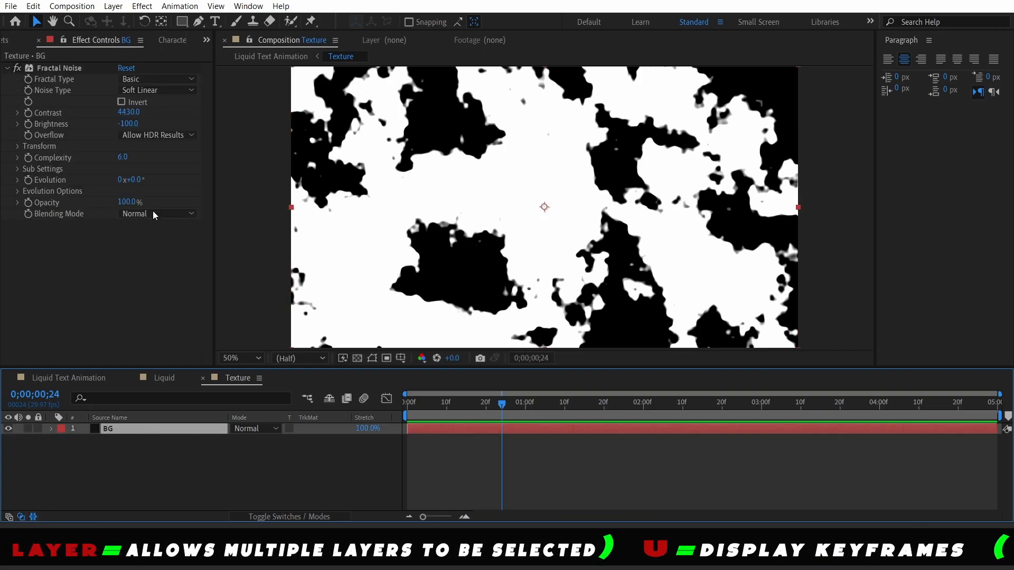
drag(461, 427, 398, 432)
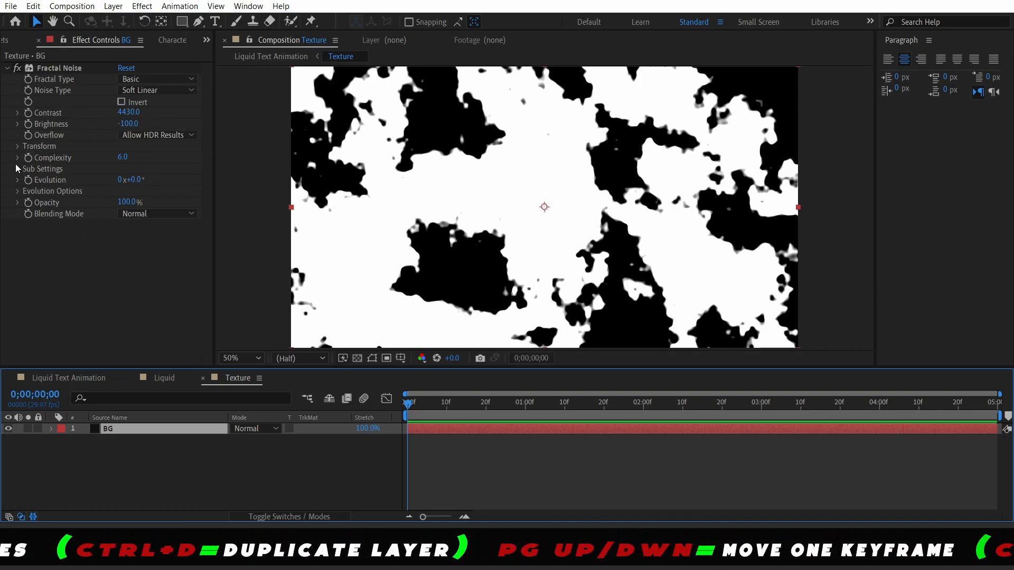
click(18, 146)
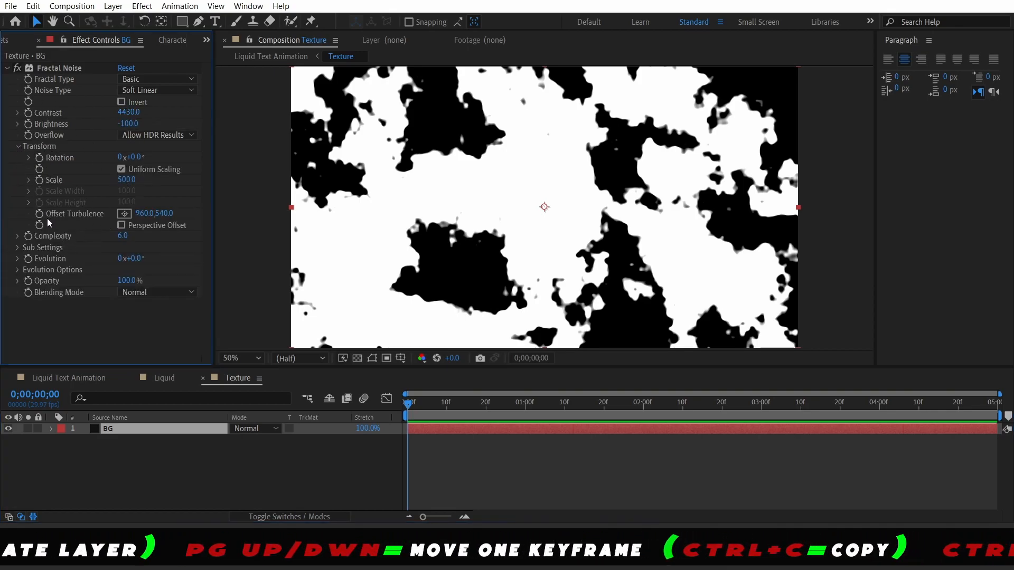
click(39, 214)
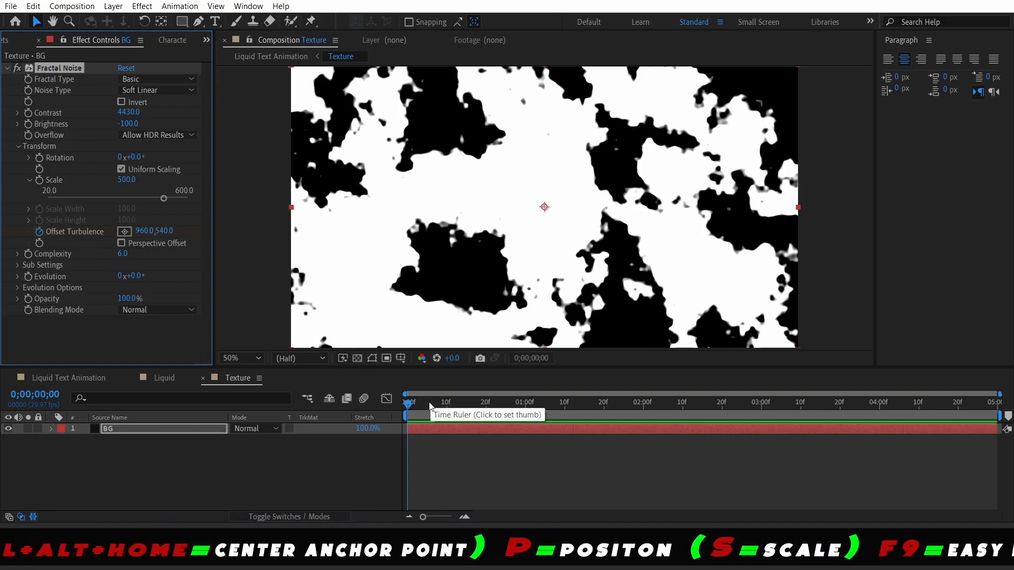
- At frame 5, keyframe the Offset Turbulence at about 2309, 1850
click(449, 415)
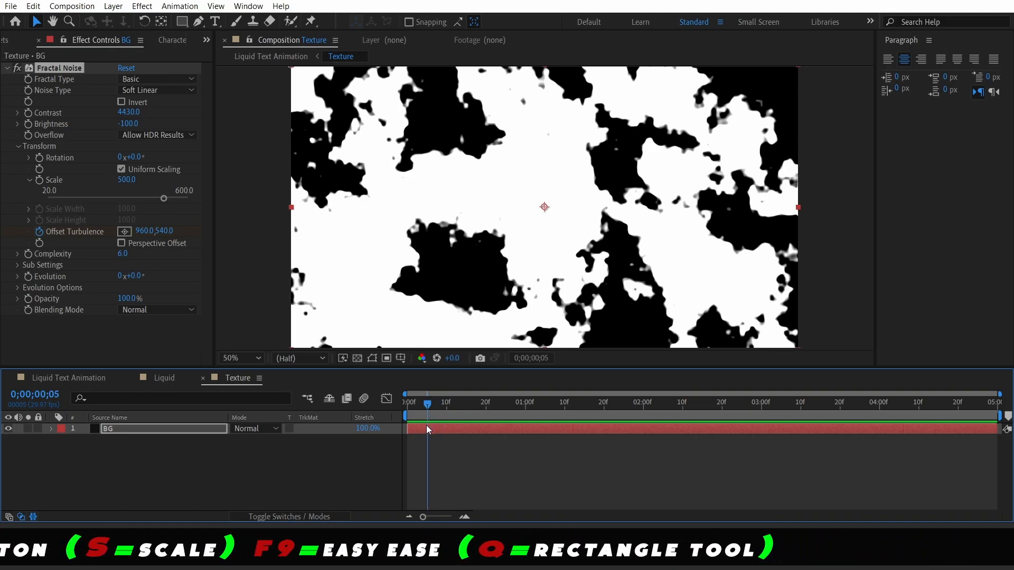
drag(144, 231, 659, 262)
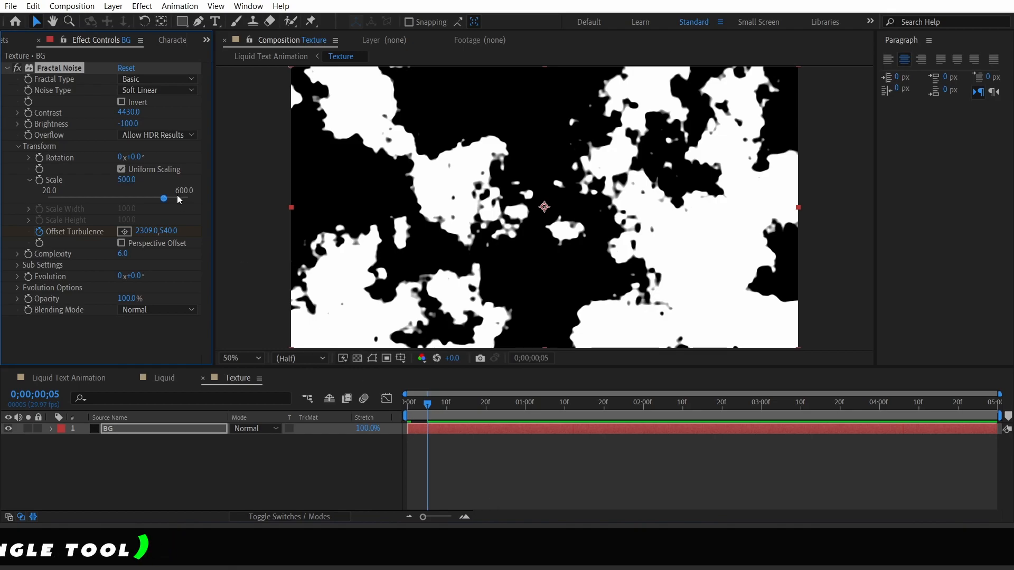
drag(170, 231, 1012, 285)
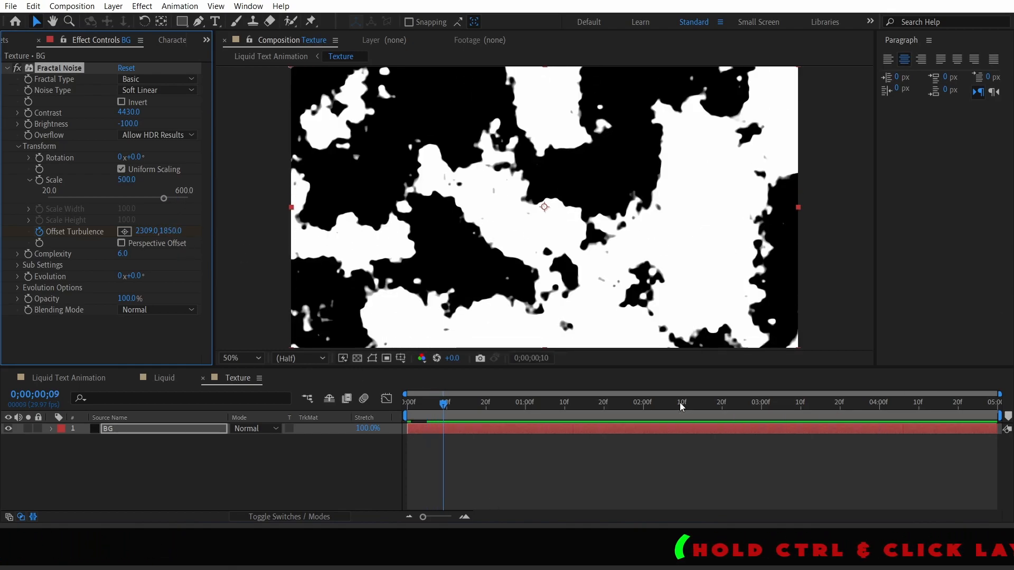
- Keyframe the Offset Turbulence at about 3588, 2745 on frame 10 and about 5072, 3824 on frame 15
drag(179, 241, 552, 367)
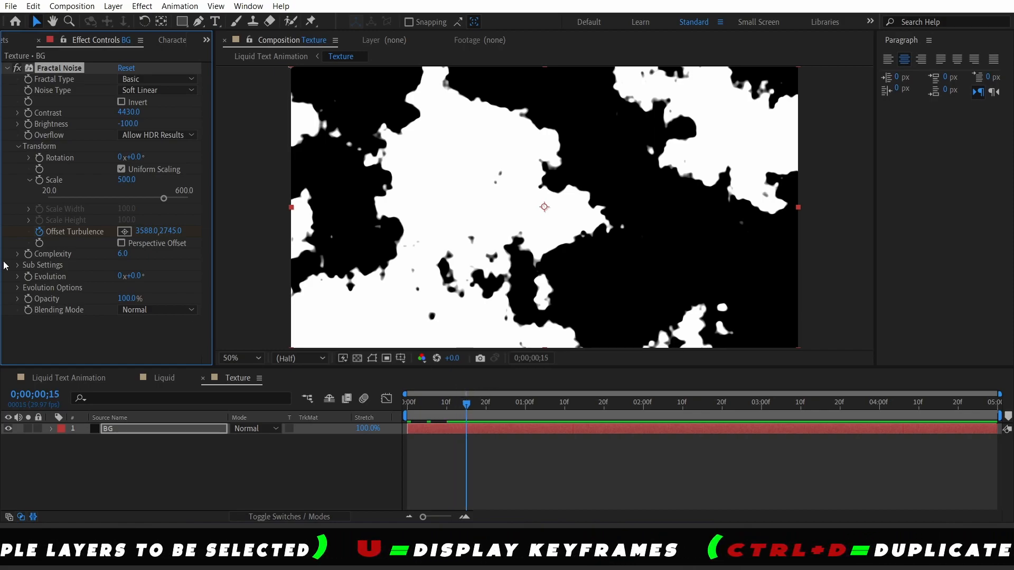
drag(140, 231, 433, 230)
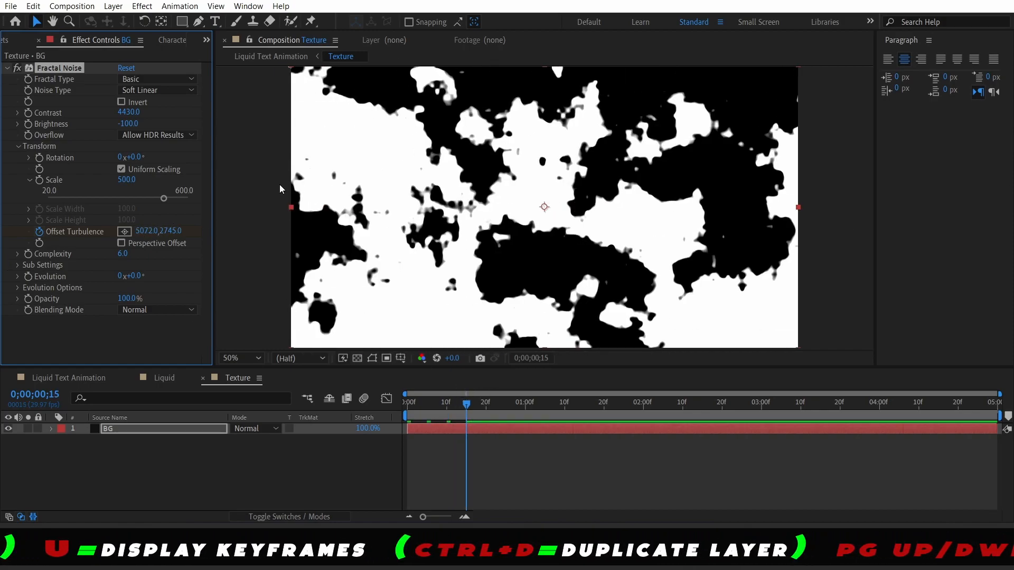
drag(178, 232, 974, 124)
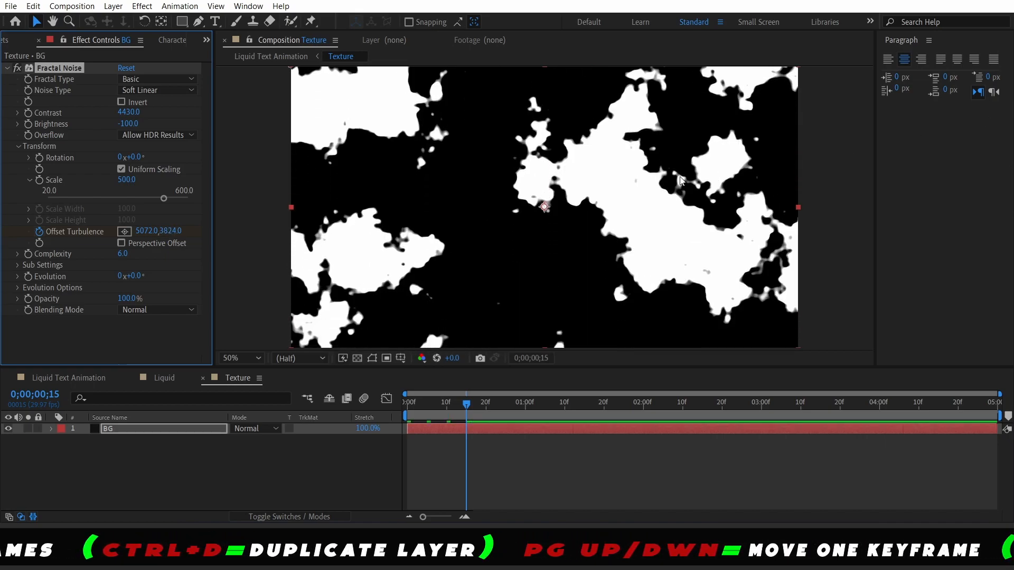
- Reveal the BG layer's keyframes and convert all four Offset Turbulence keyframes to hold keyframes
click(177, 431)
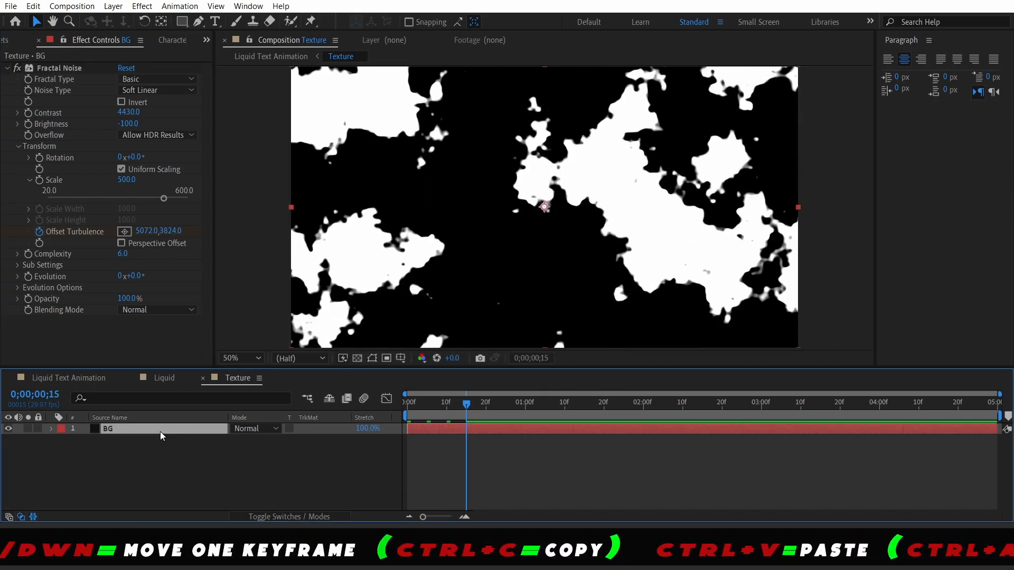
key(u)
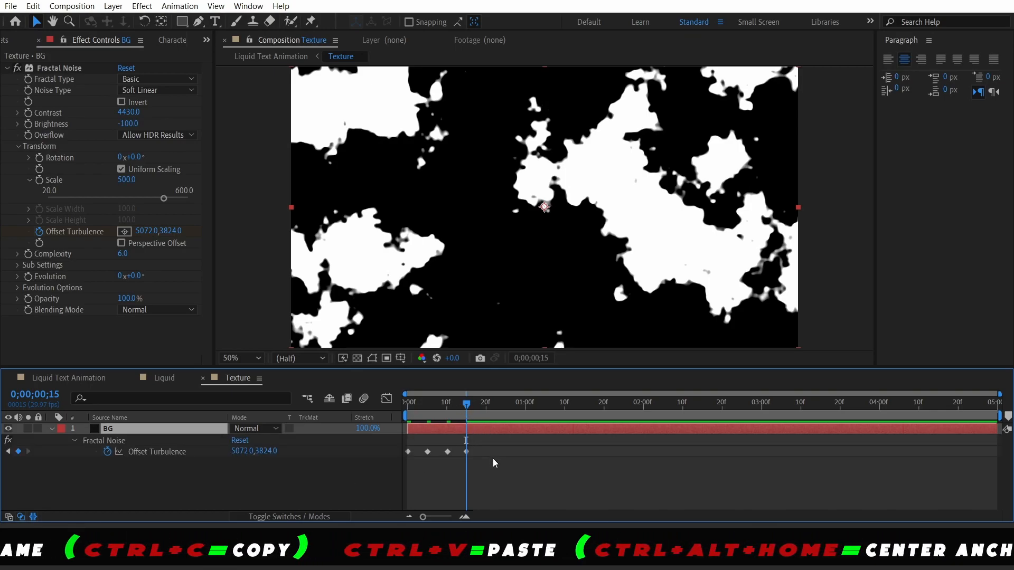
drag(491, 472, 364, 446)
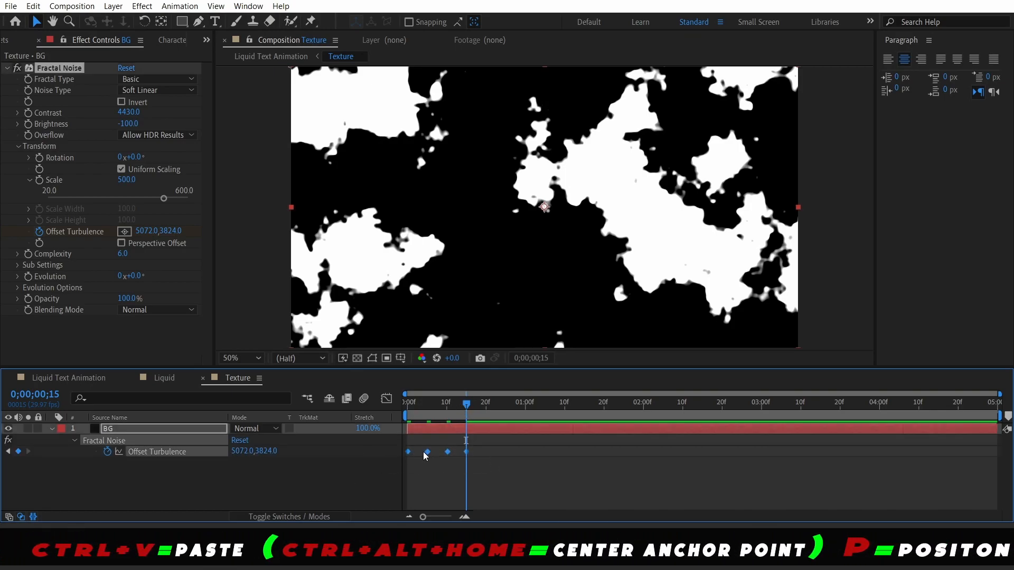
right_click(467, 454)
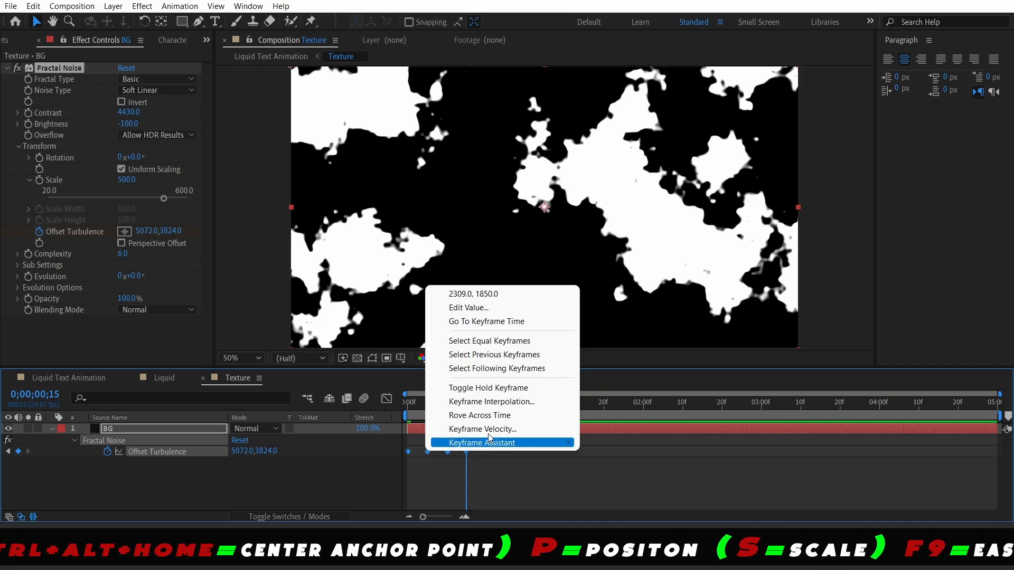
click(487, 389)
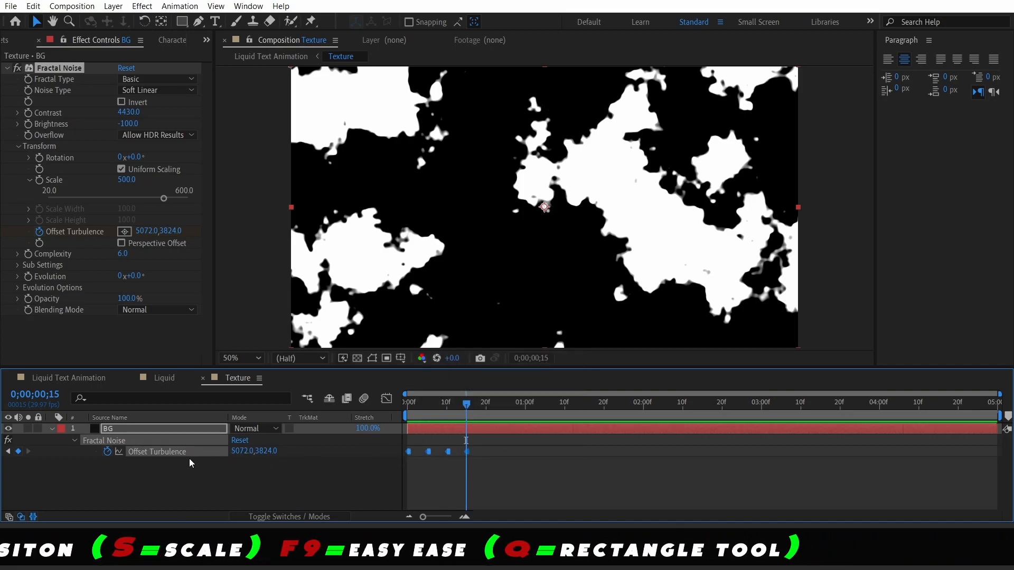
- Add a loopOut() expression to the BG layer's Offset Turbulence so its keyframes repeat
key(Home)
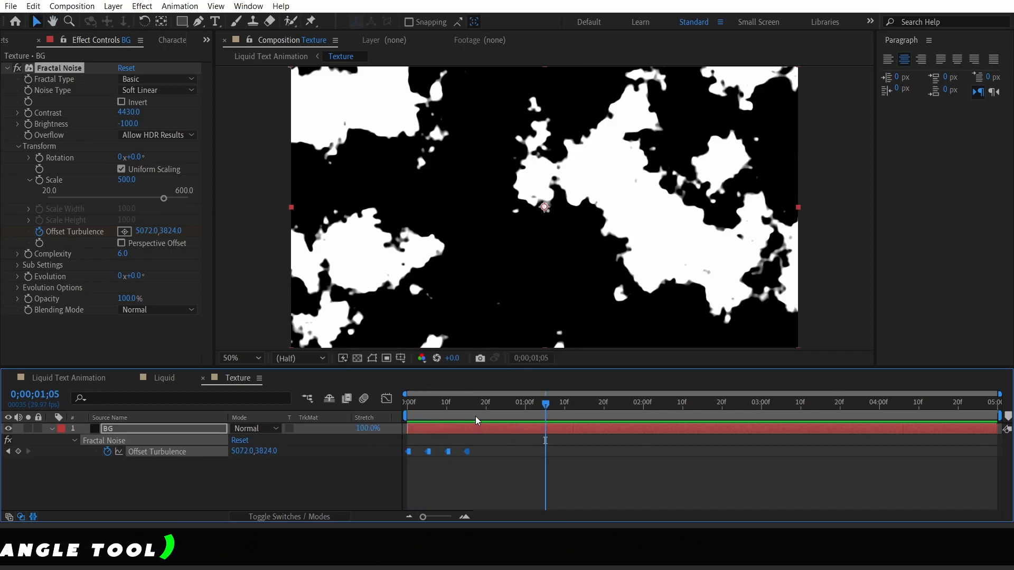
mouse_move(477, 421)
mouse_down()
mouse_move(401, 417)
mouse_move(486, 428)
mouse_up()
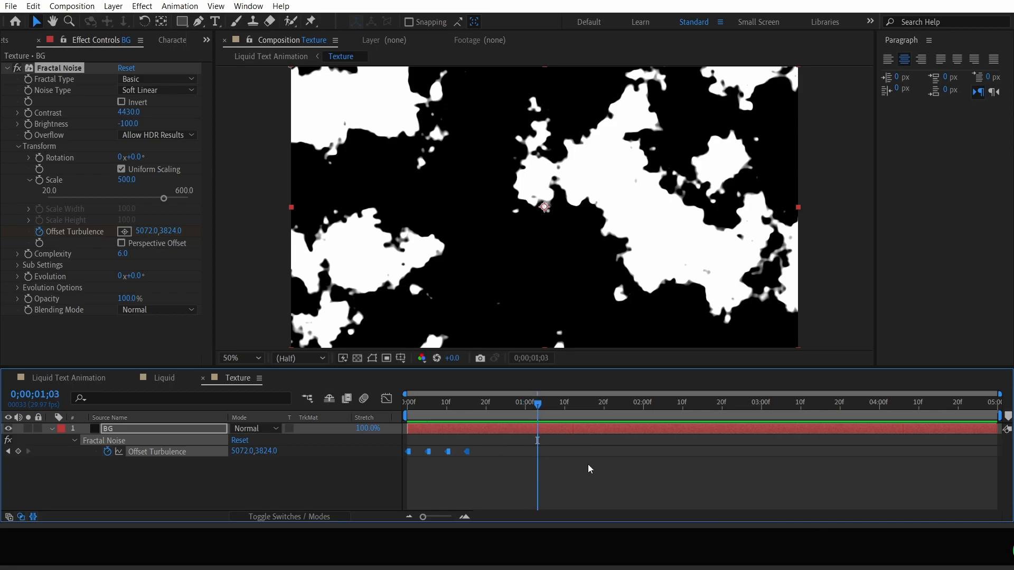
alt+click(108, 452)
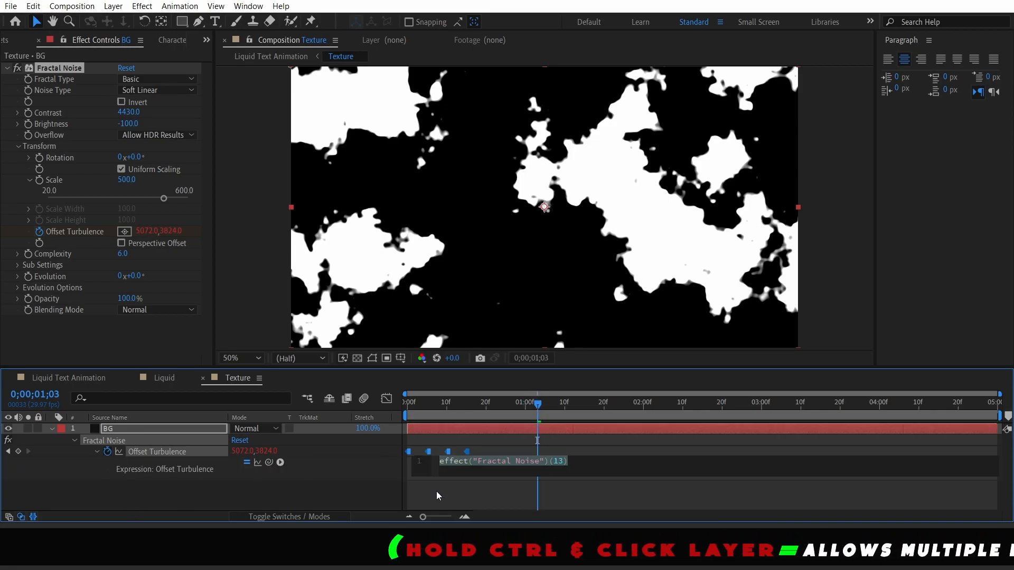
text(l)
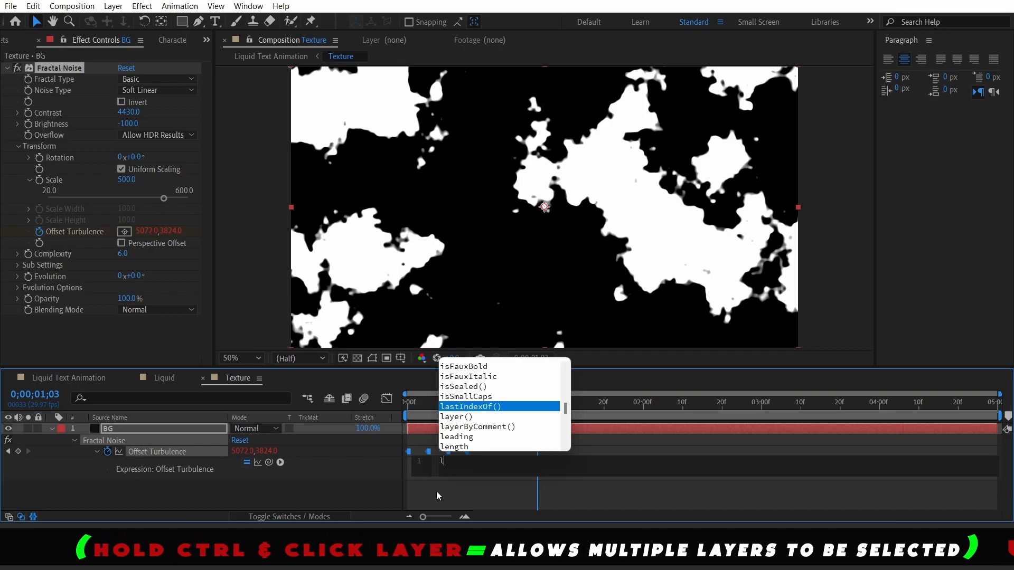
text(oop)
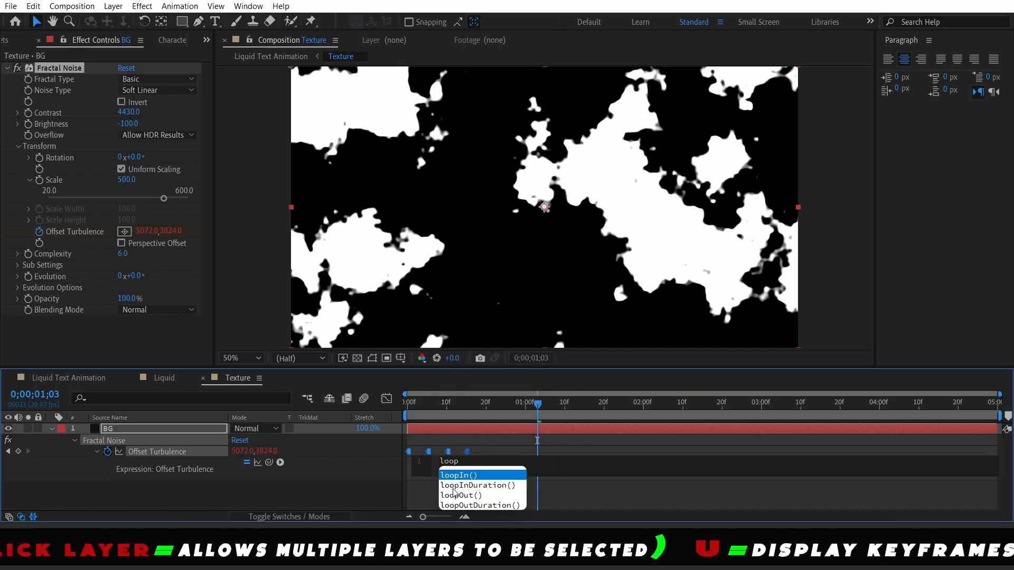
click(462, 496)
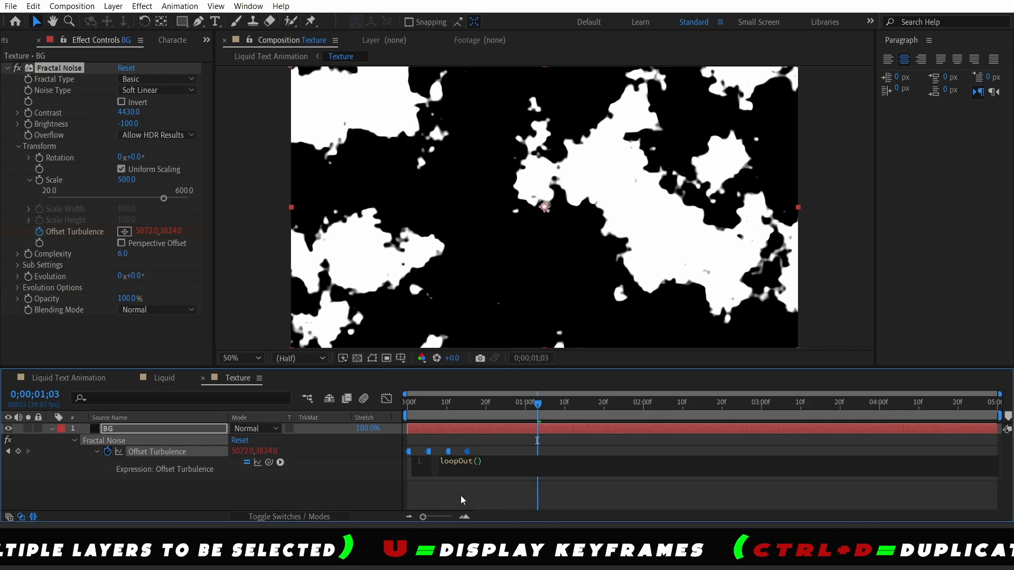
click(325, 490)
- Preview the looping texture from the first frame and collapse the BG layer's properties
drag(454, 408, 348, 416)
key(space)
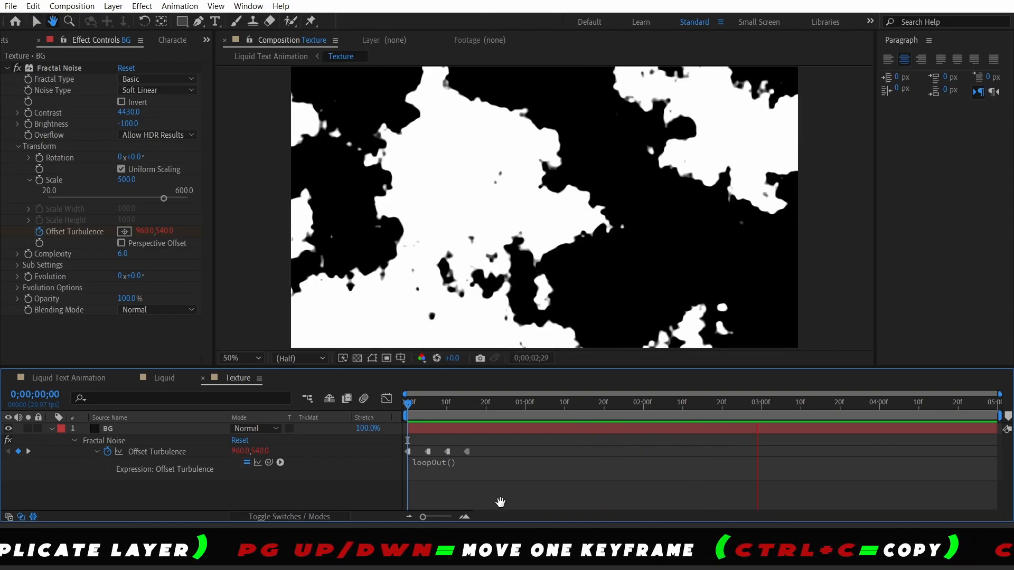
key(space)
key(Home)
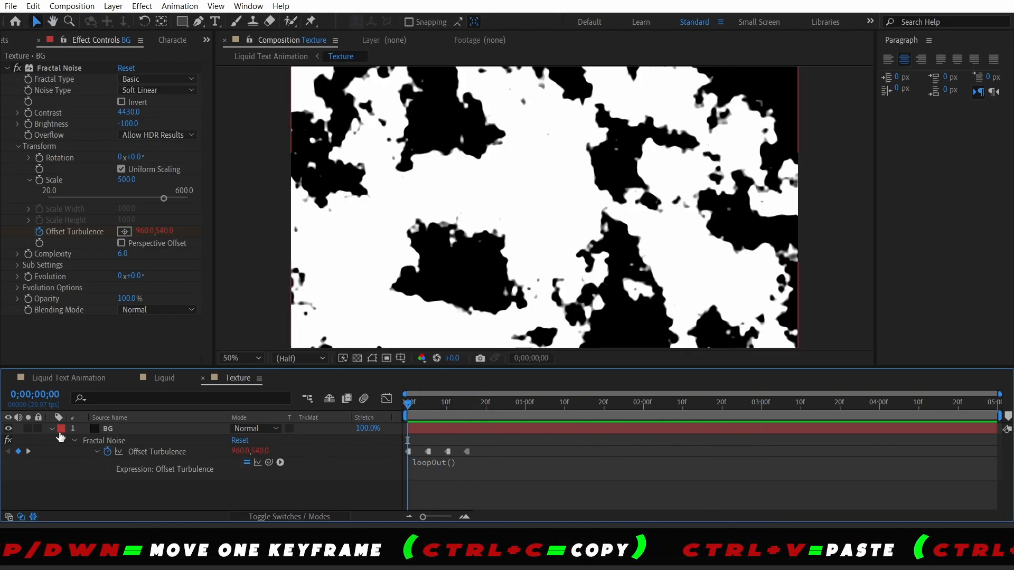
click(51, 429)
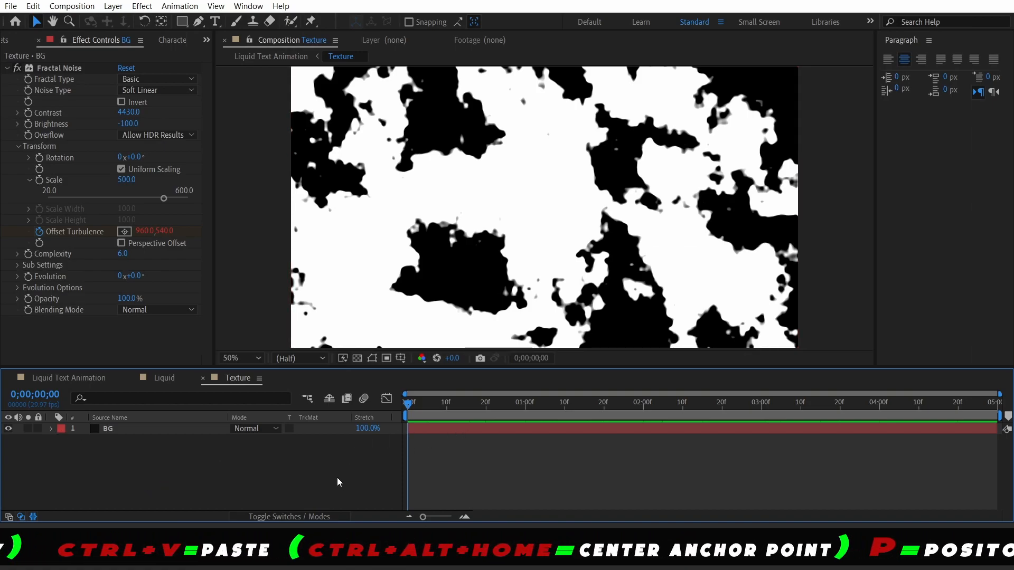
- In the Liquid Text Animation composition, set the Texture layer's opacity to 2% and preview the result from the start
click(79, 378)
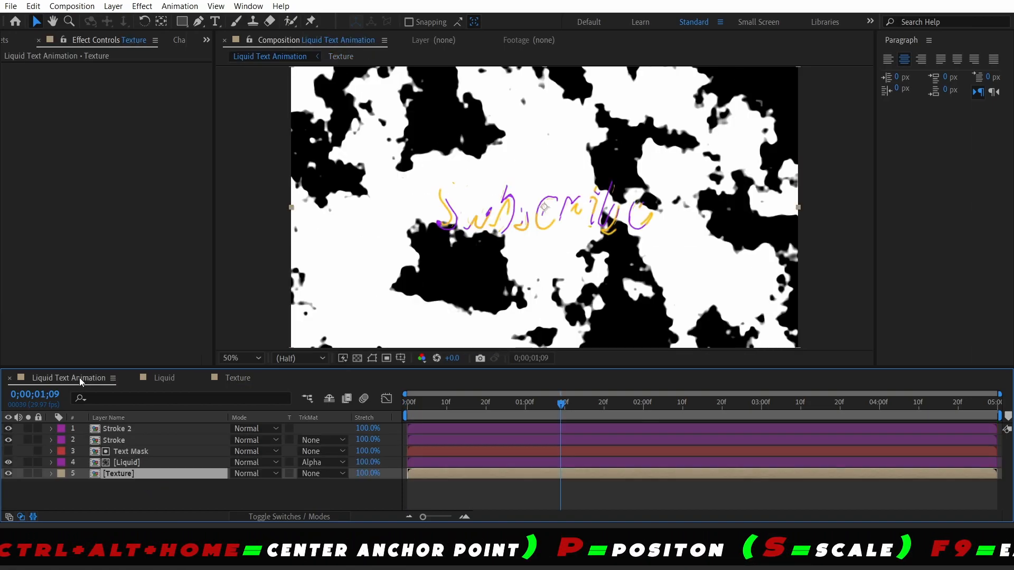
right_click(124, 473)
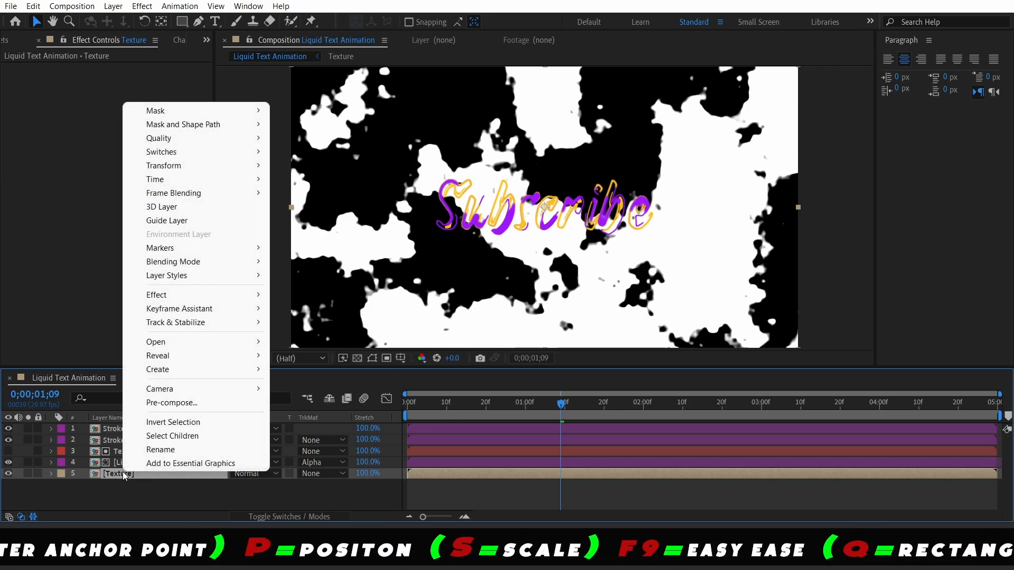
click(122, 473)
key(t)
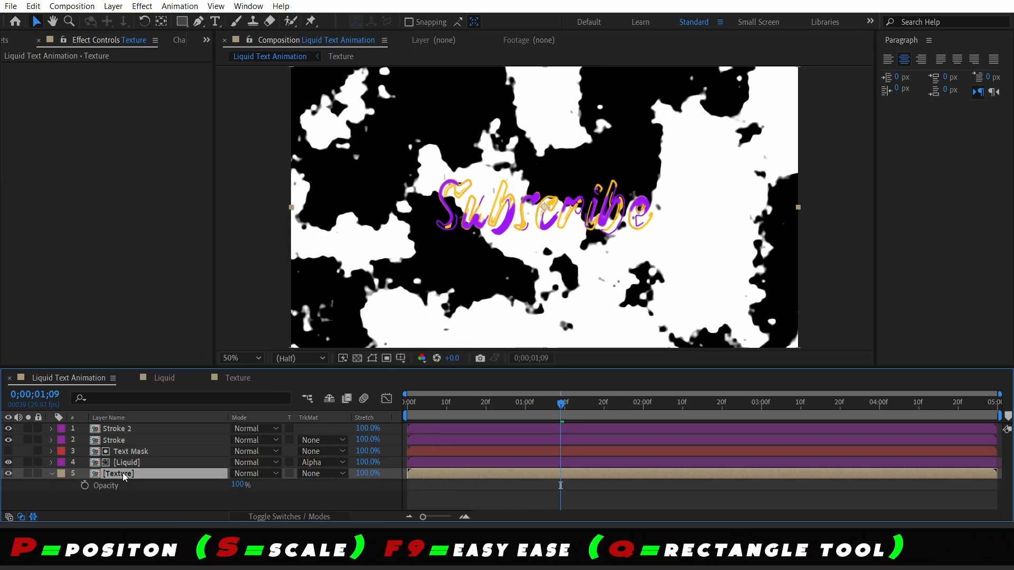
click(240, 485)
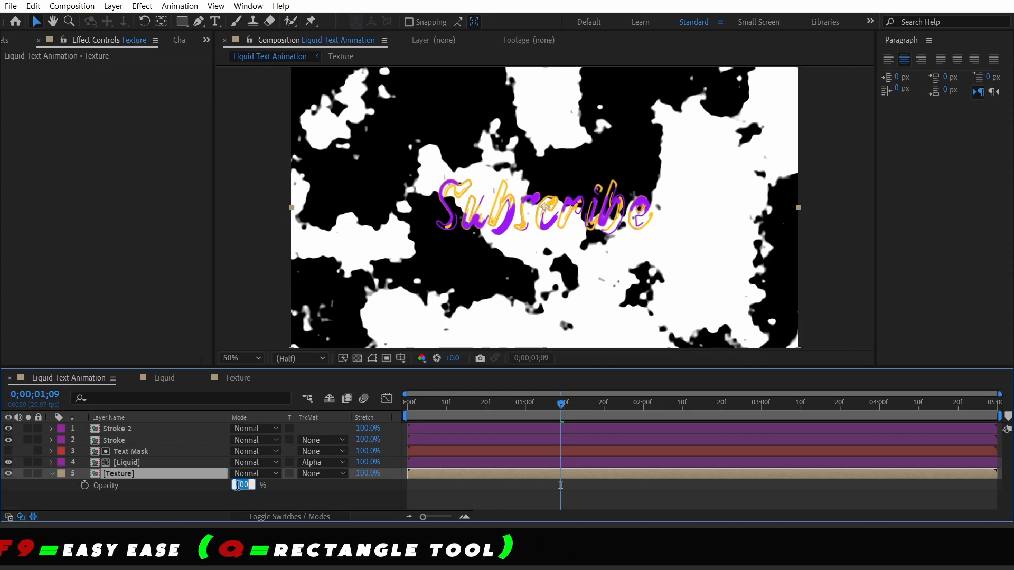
text(2)
key(Return)
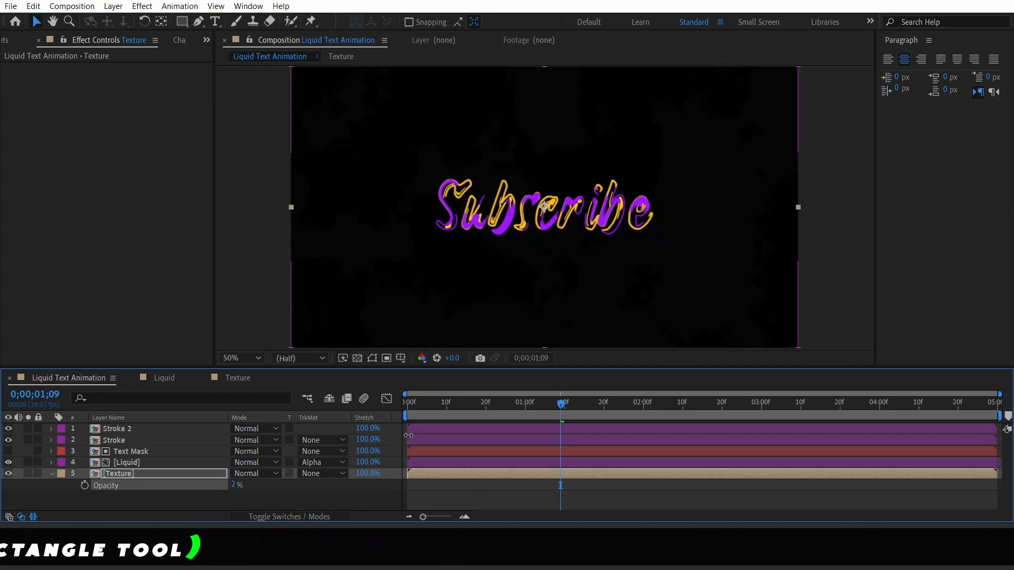
click(444, 405)
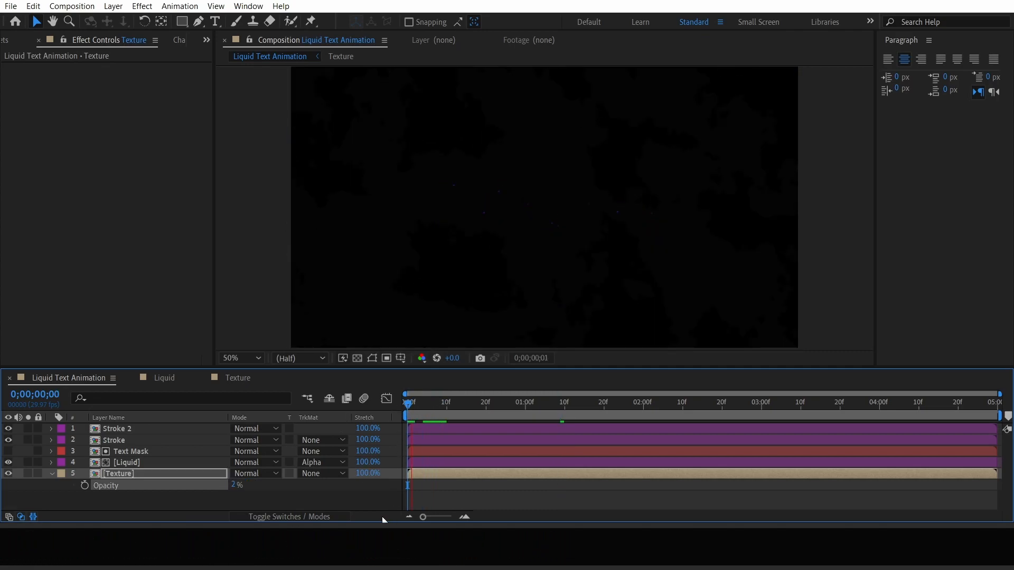
key(space)
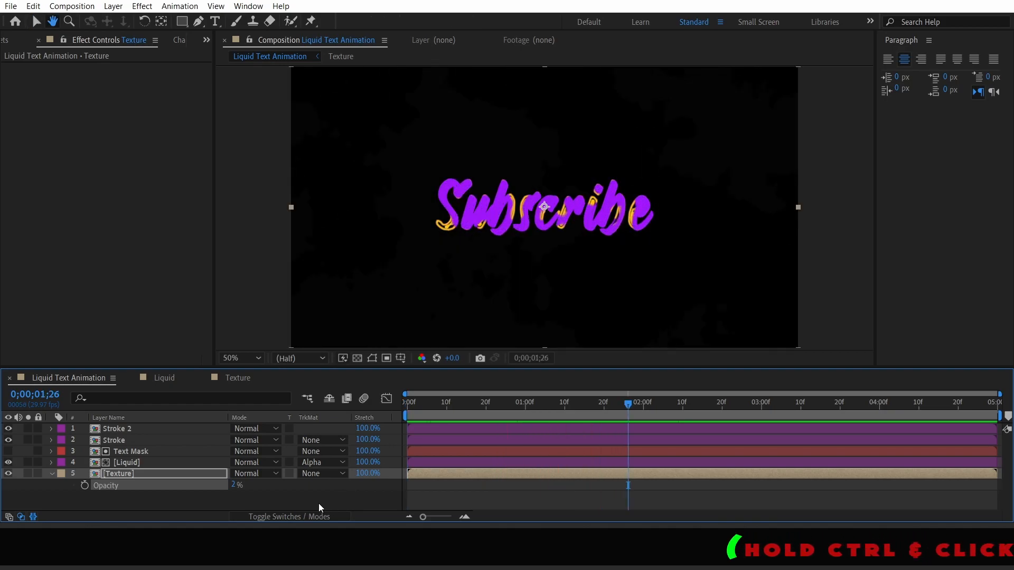
- Reduce the Texture layer's opacity to 1% and play the animation from the first frame
click(236, 484)
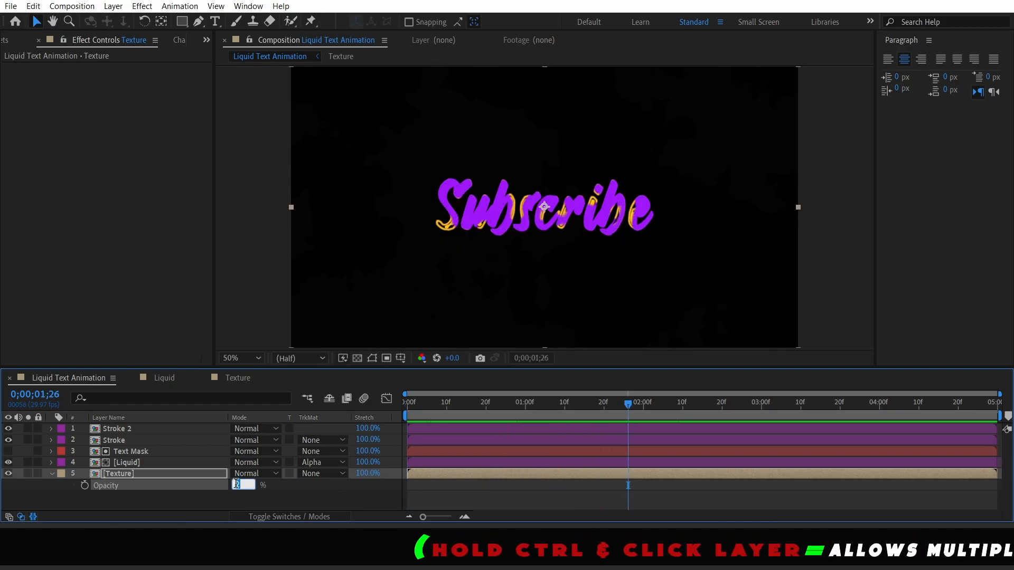
key(Return)
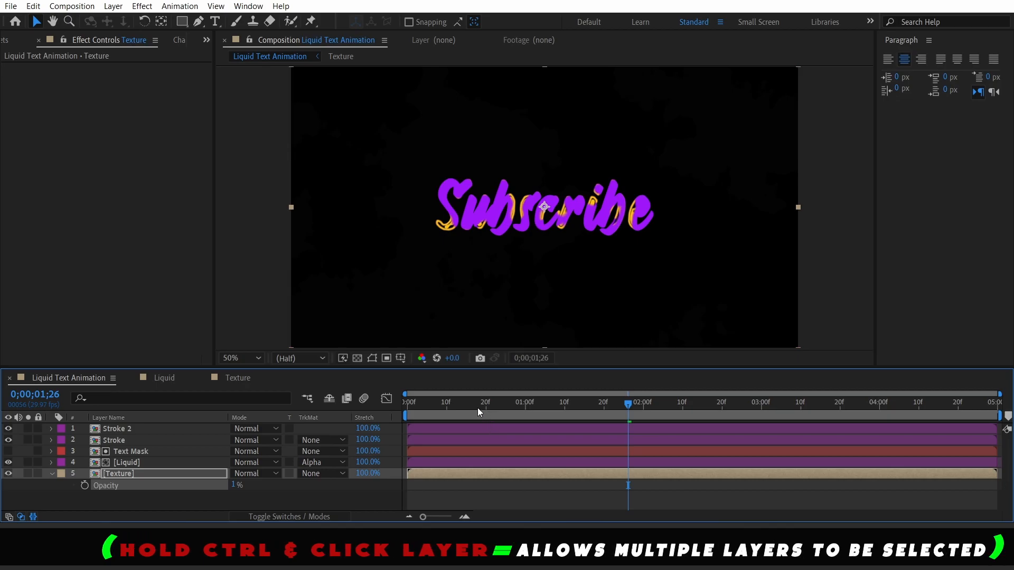
key(Home)
key(space)
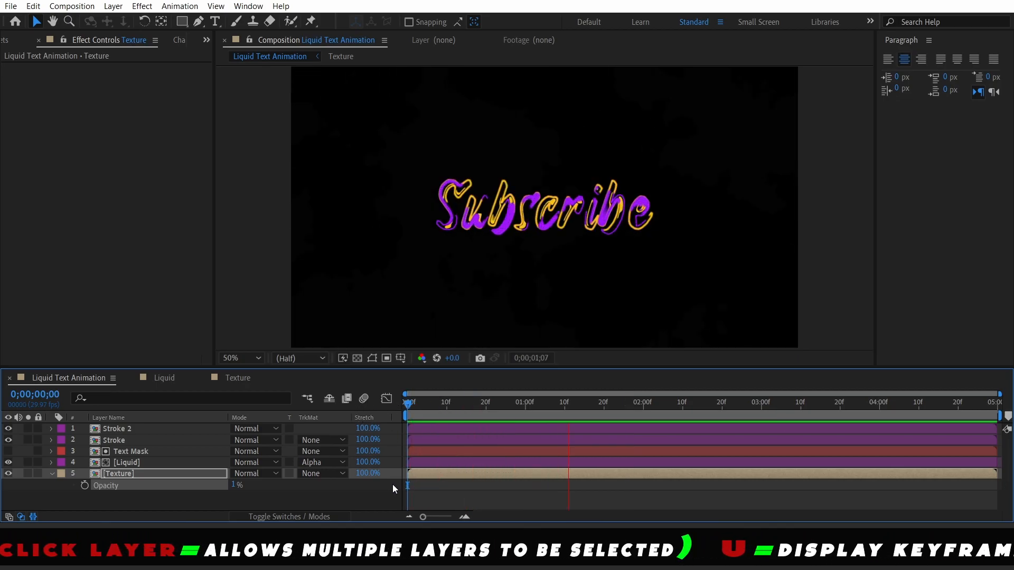
- Create a new 1920 x 1080 px dark solid named BG in the Liquid Text Animation composition
click(170, 504)
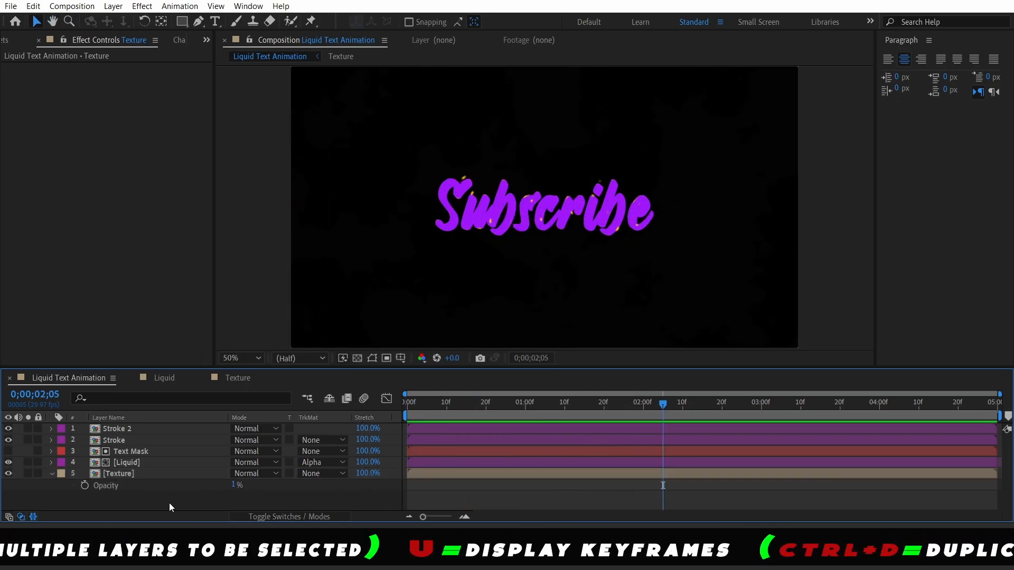
right_click(169, 503)
mouse_move(241, 348)
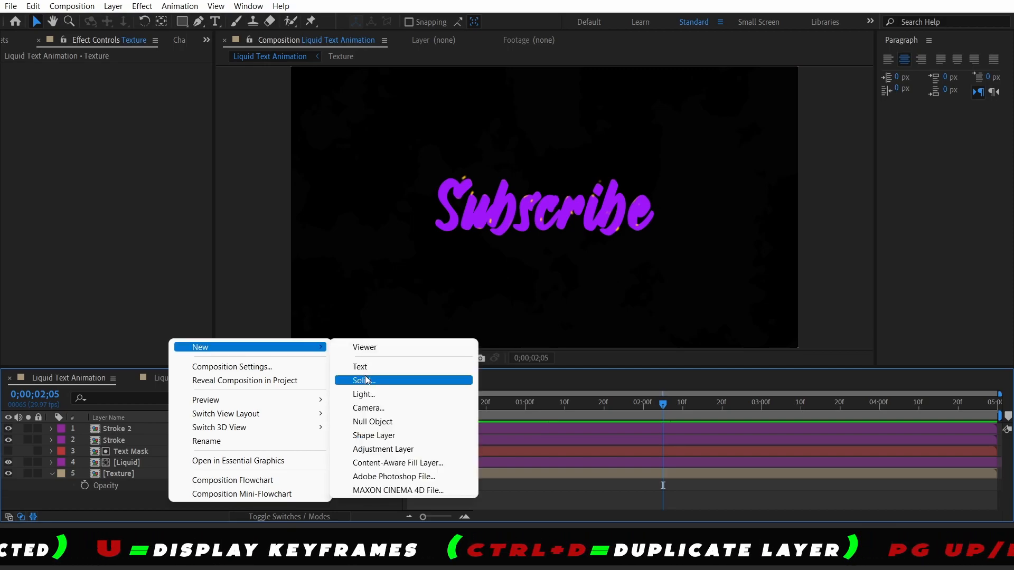
click(367, 381)
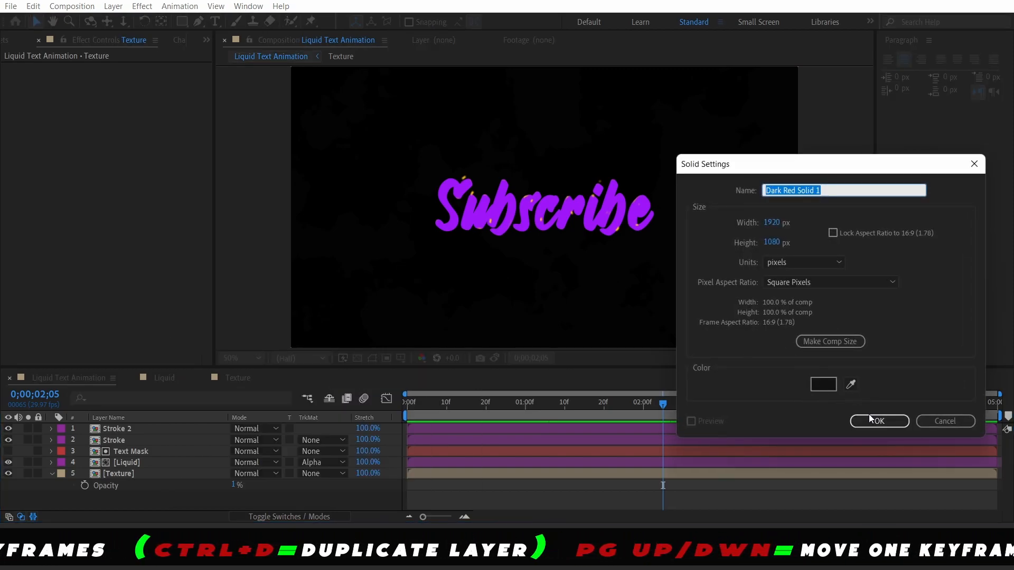
text(B)
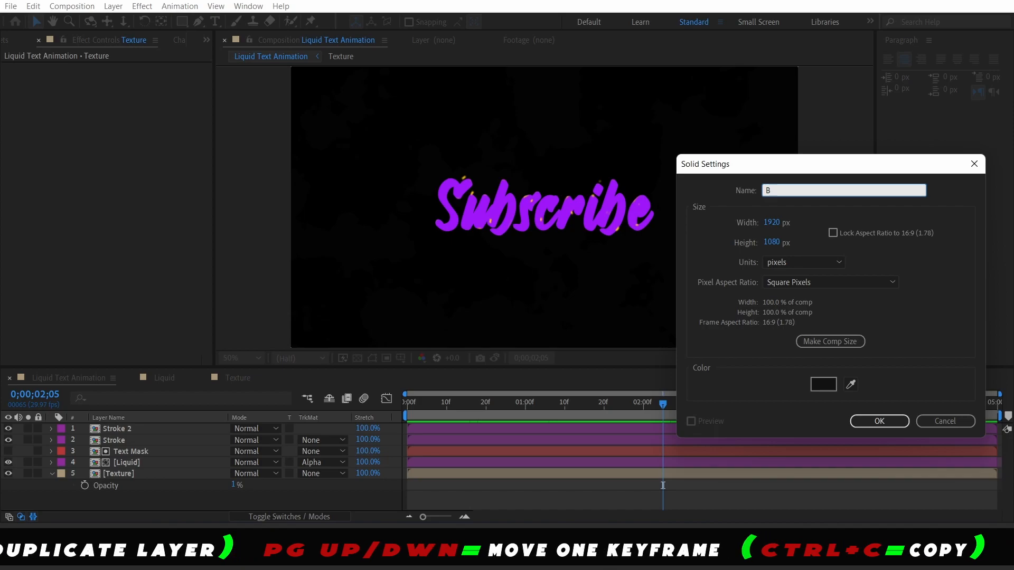
text(G)
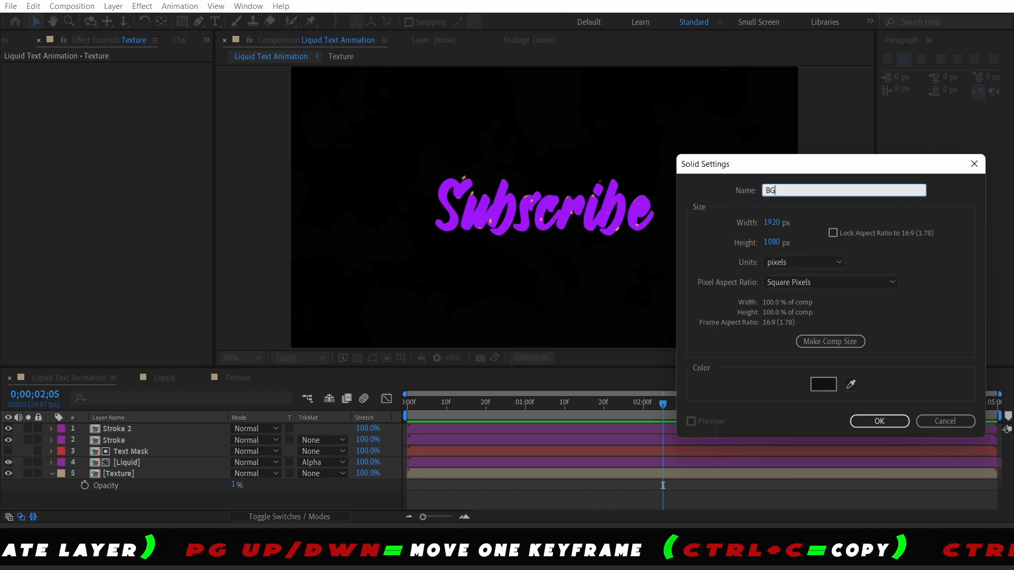
click(872, 426)
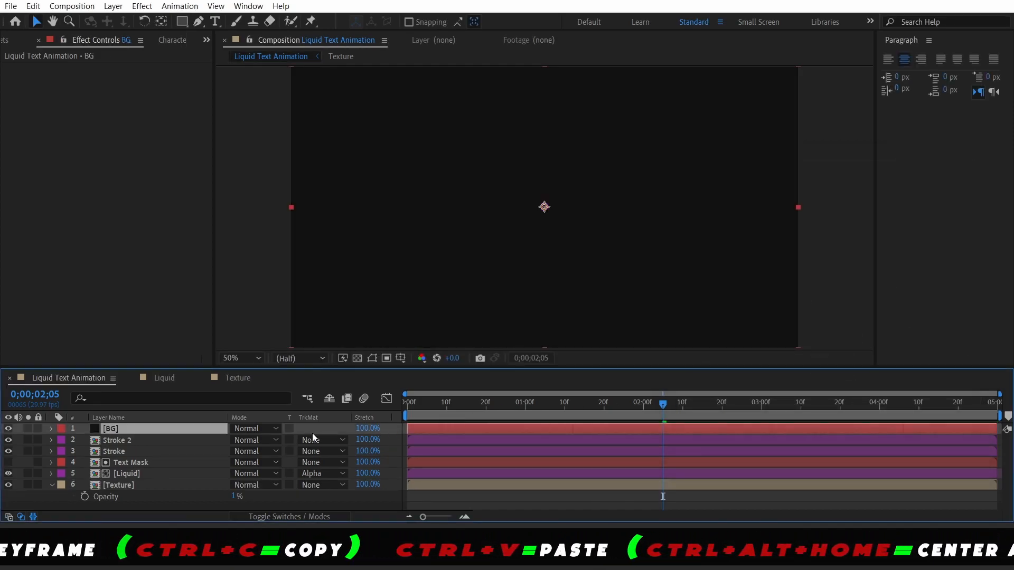
- Move the BG solid below the Texture layer as the background and preview the animation from the start
drag(174, 432, 160, 501)
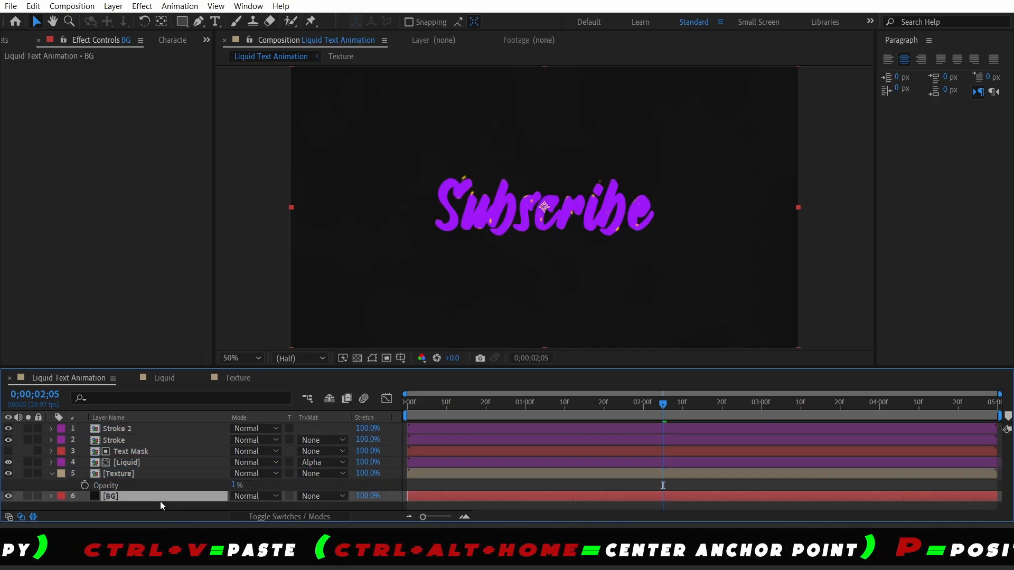
click(432, 403)
key(space)
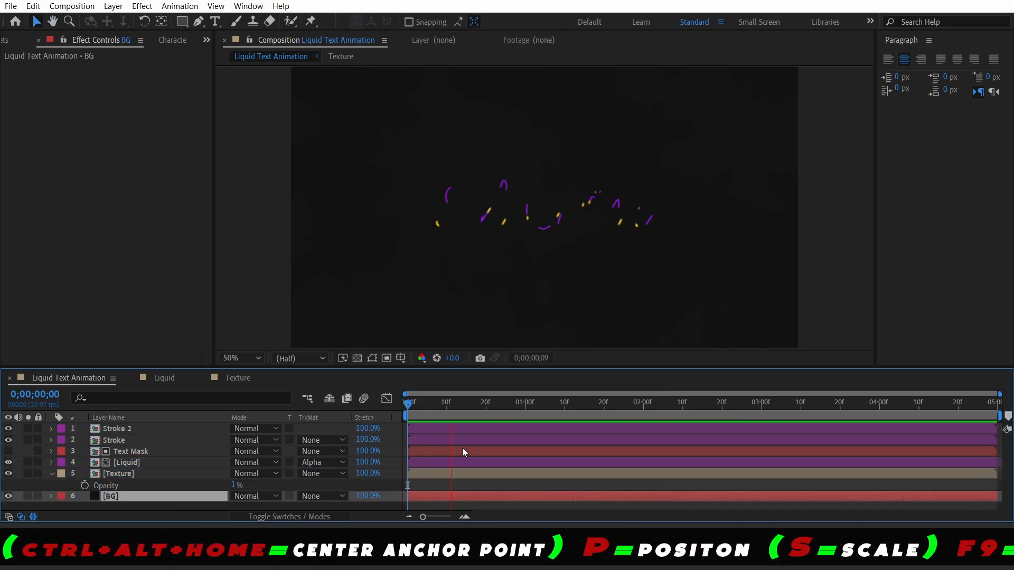